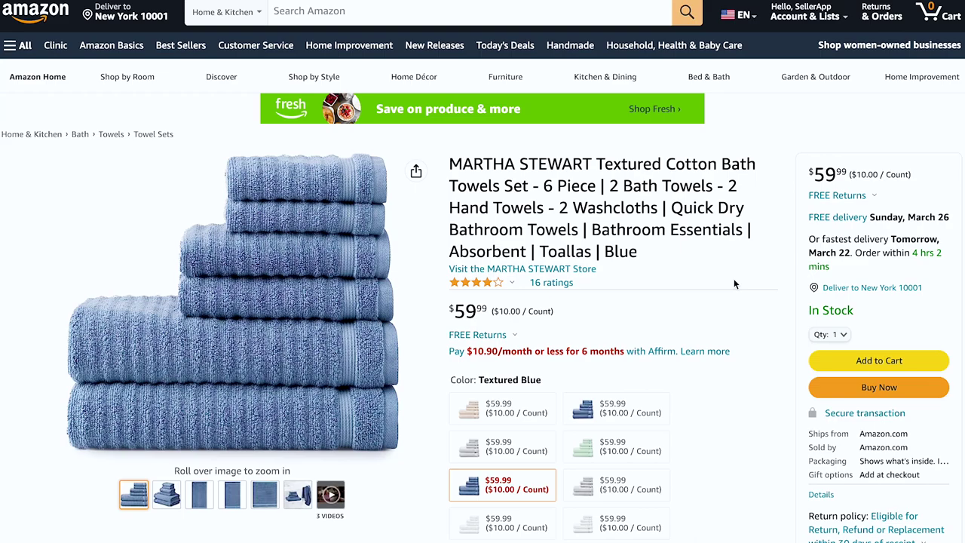
- Go to Catalog › Add Products and choose to list a product not yet sold on Amazon
scroll(735, 284, down, 3)
scroll(735, 284, down, 6)
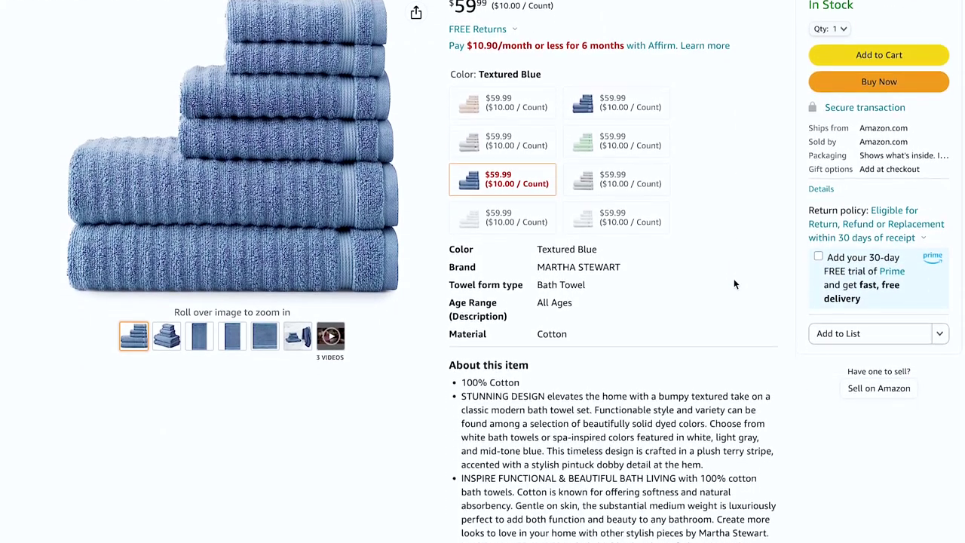
scroll(735, 284, down, 4)
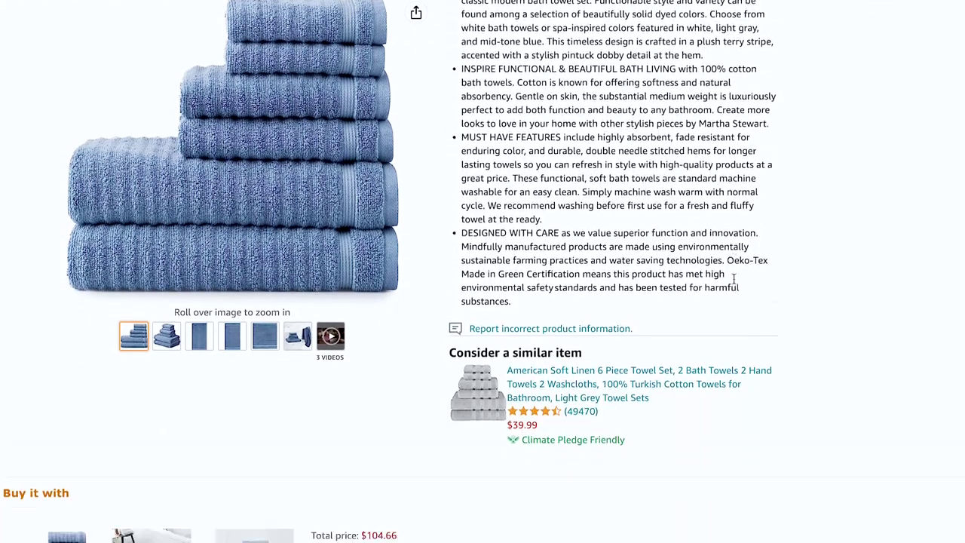
scroll(735, 284, up, 12)
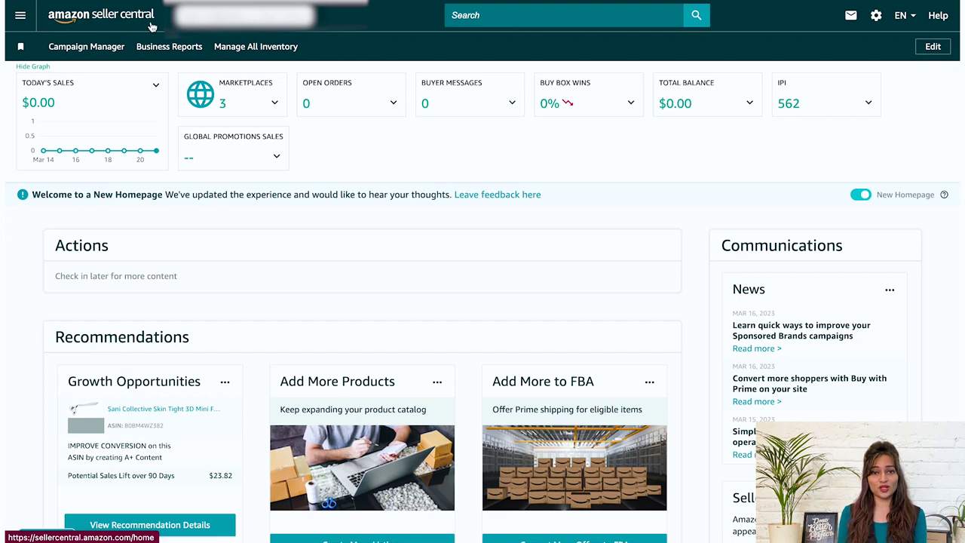
click(22, 16)
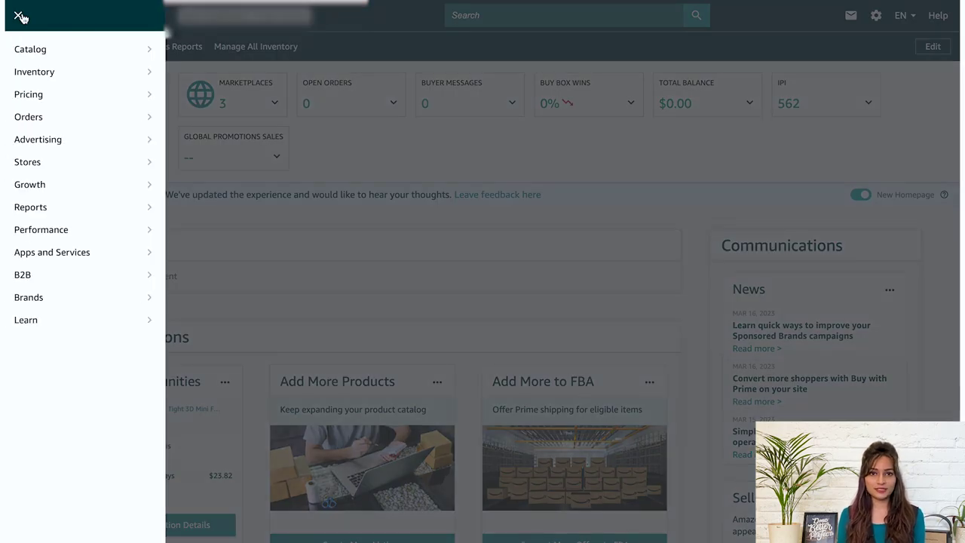
mouse_move(28, 50)
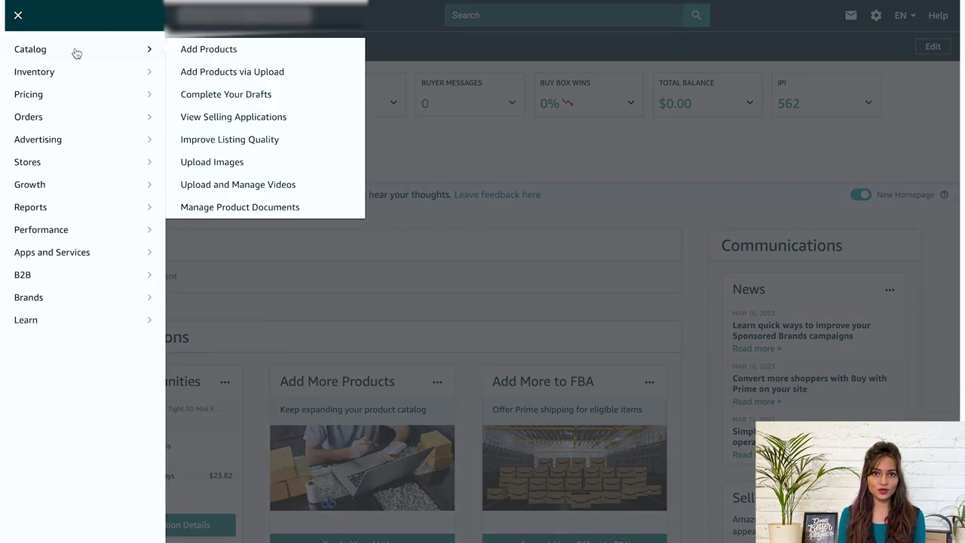
click(215, 49)
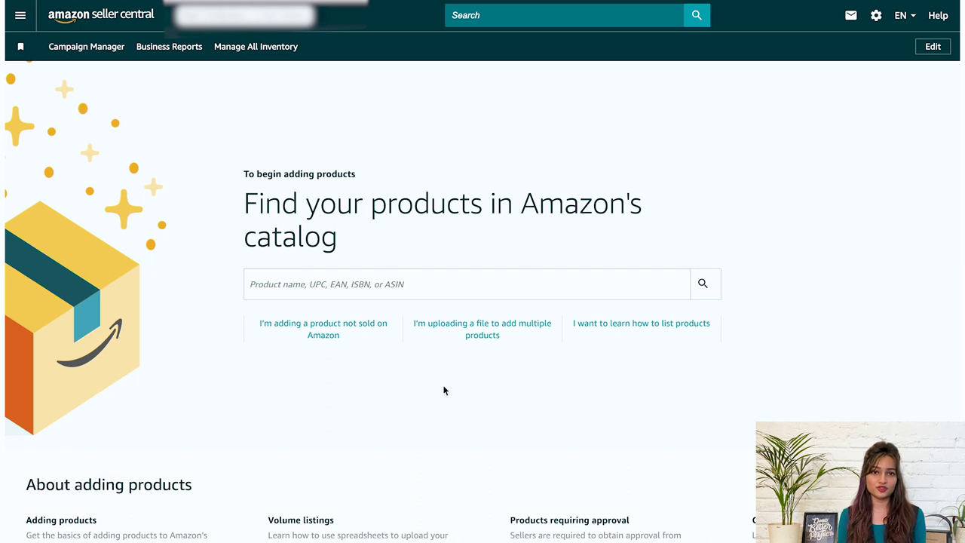
click(330, 339)
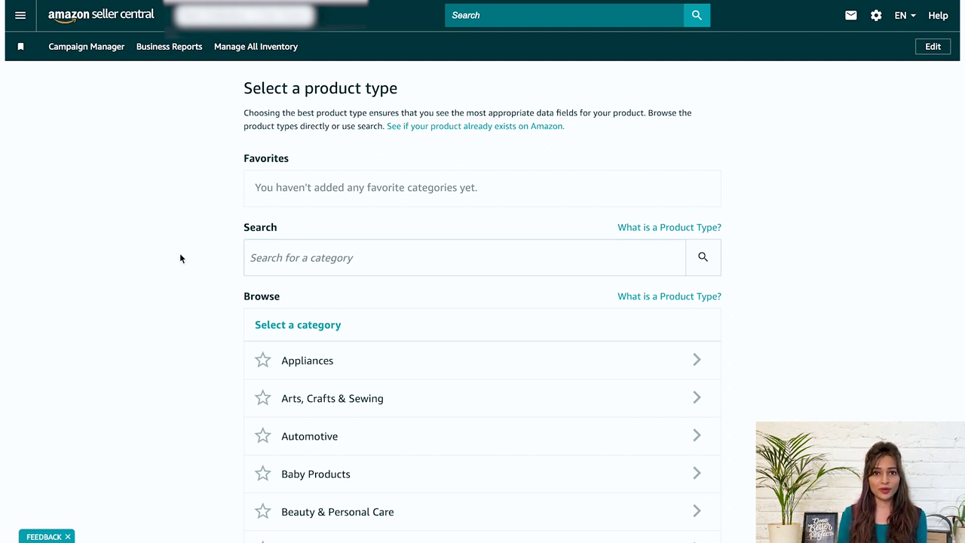
- Focus the product category search box and browse the category list
click(276, 261)
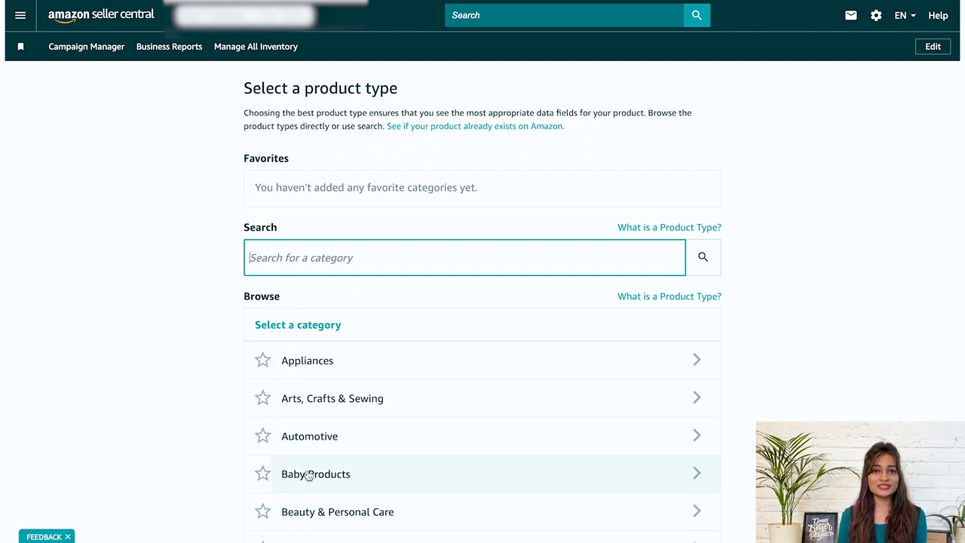
scroll(321, 377, down, 3)
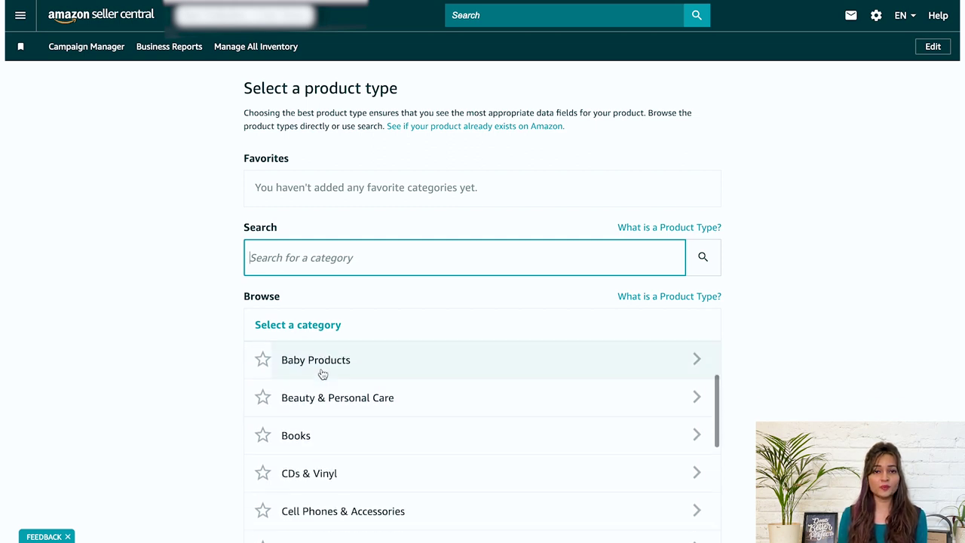
scroll(322, 375, down, 16)
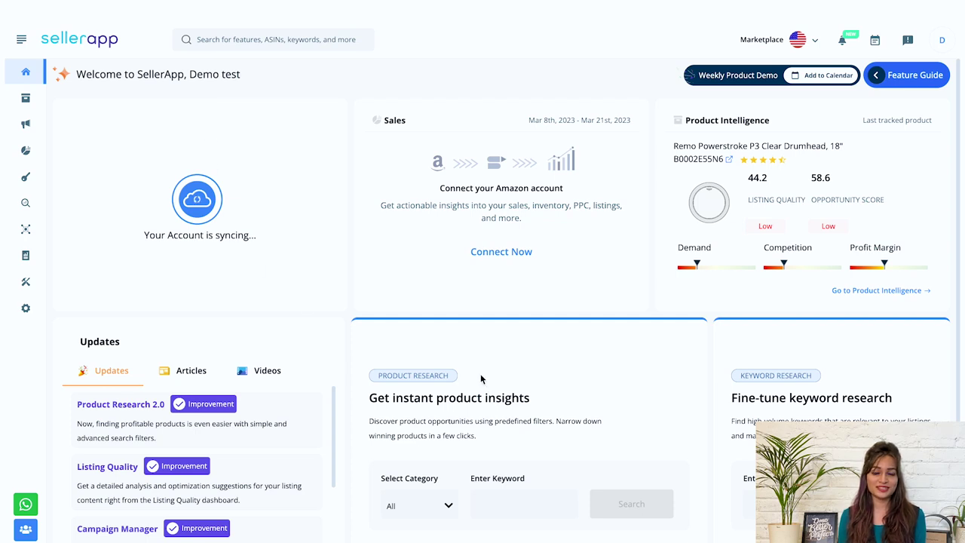
- Go to SellerApp's Product Research page from the sidebar and switch to Simple filters
scroll(401, 296, down, 2)
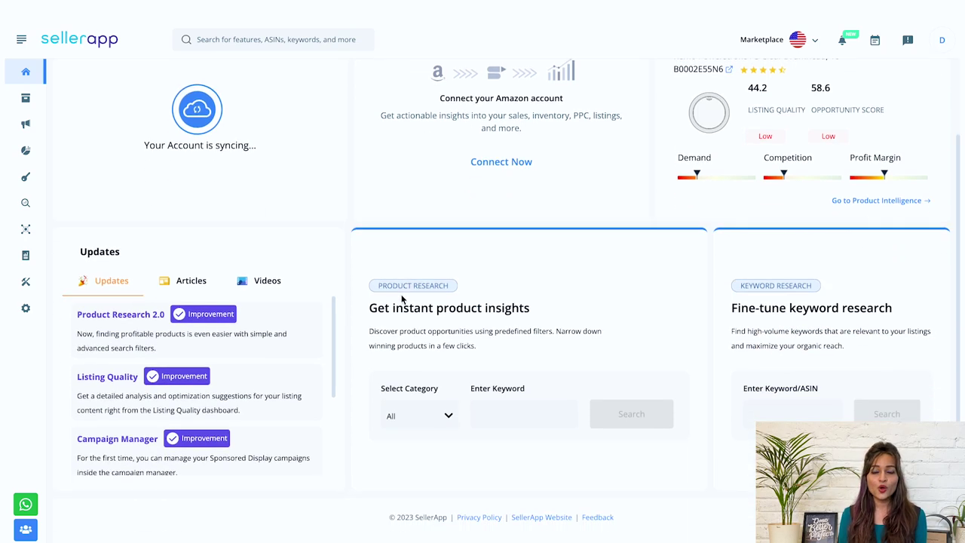
scroll(402, 300, up, 2)
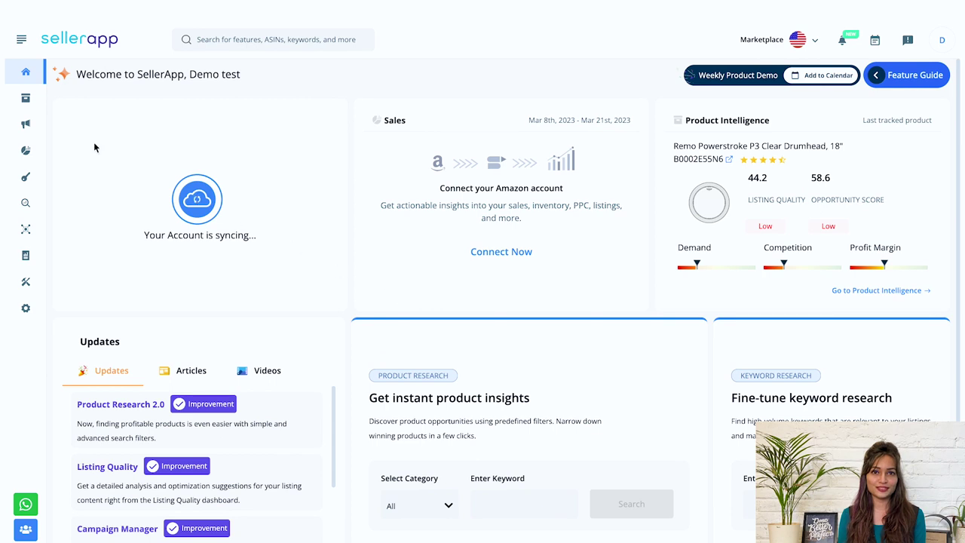
mouse_move(33, 82)
click(50, 208)
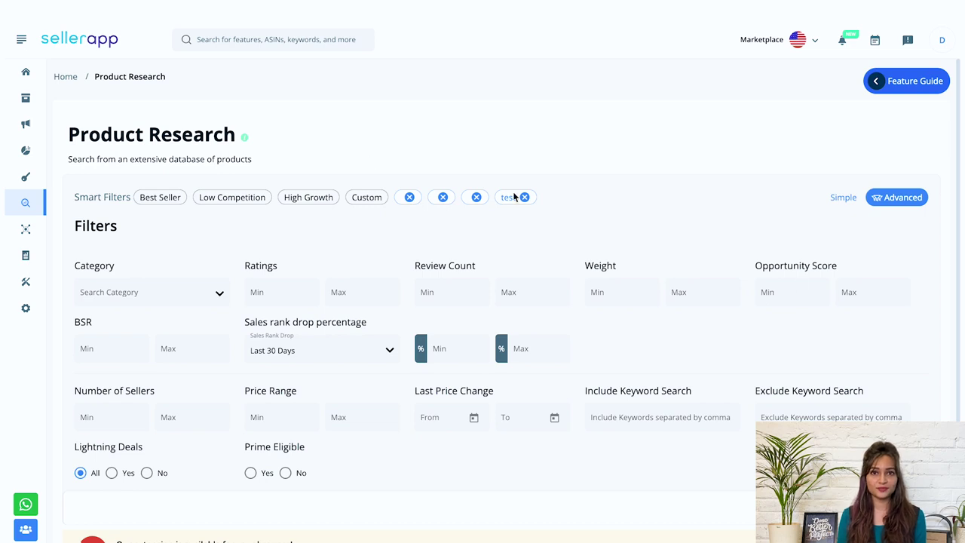
click(847, 198)
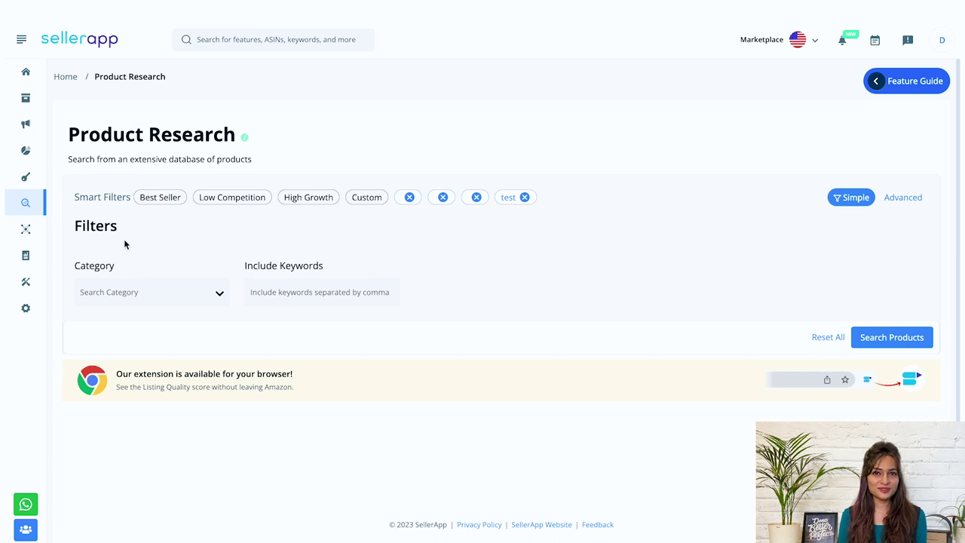
- Apply the Best Seller smart filter with no category and search, returning 6172 products
click(169, 297)
scroll(156, 396, down, 5)
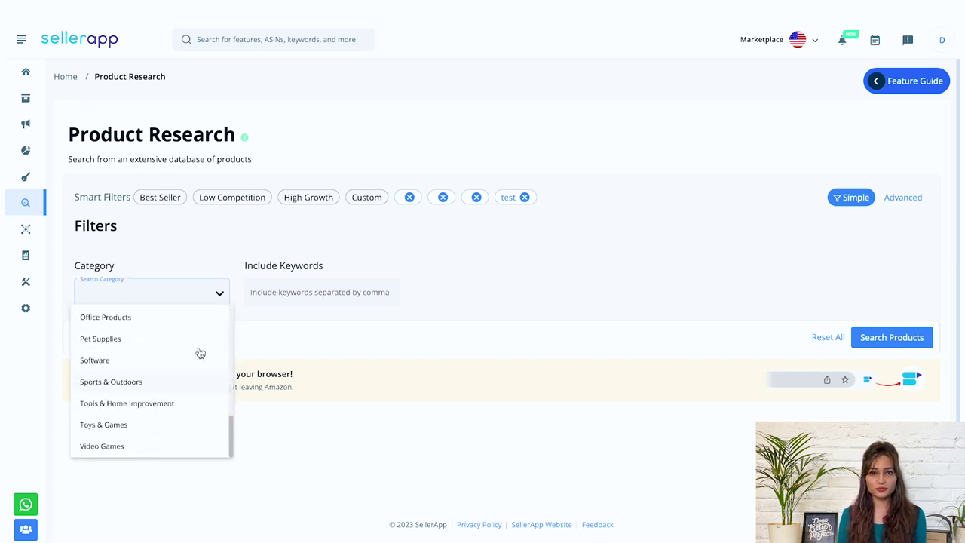
click(290, 295)
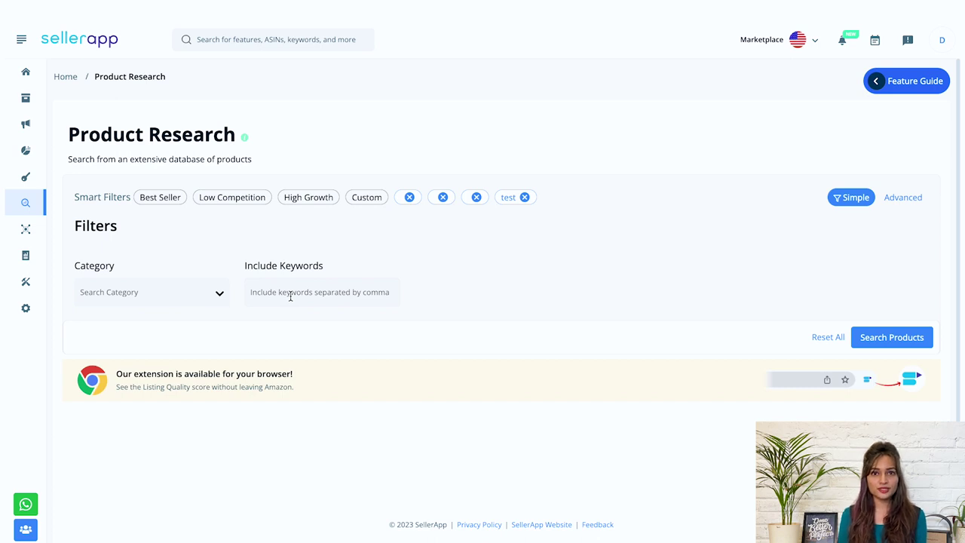
click(171, 200)
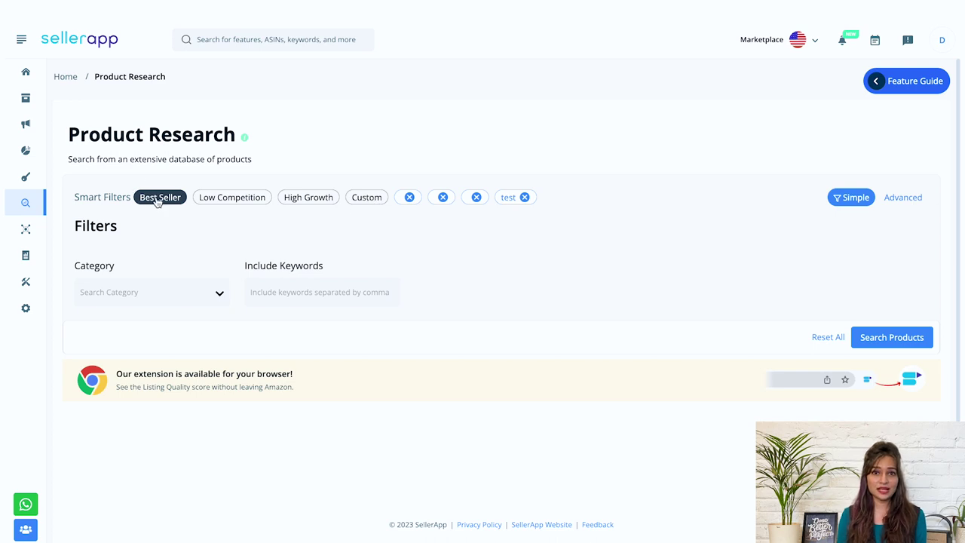
click(877, 339)
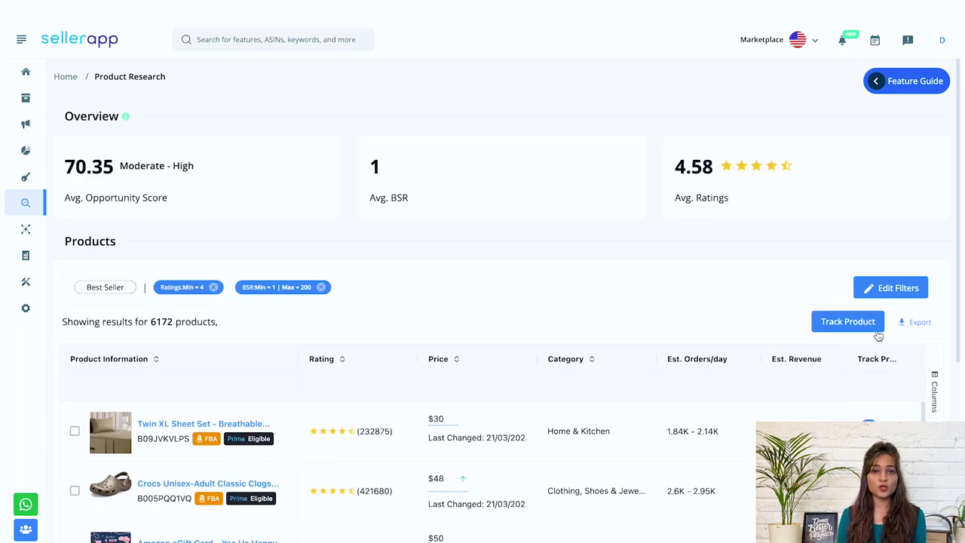
- In the advanced Custom filter form, set the category to Home & Kitchen
click(888, 290)
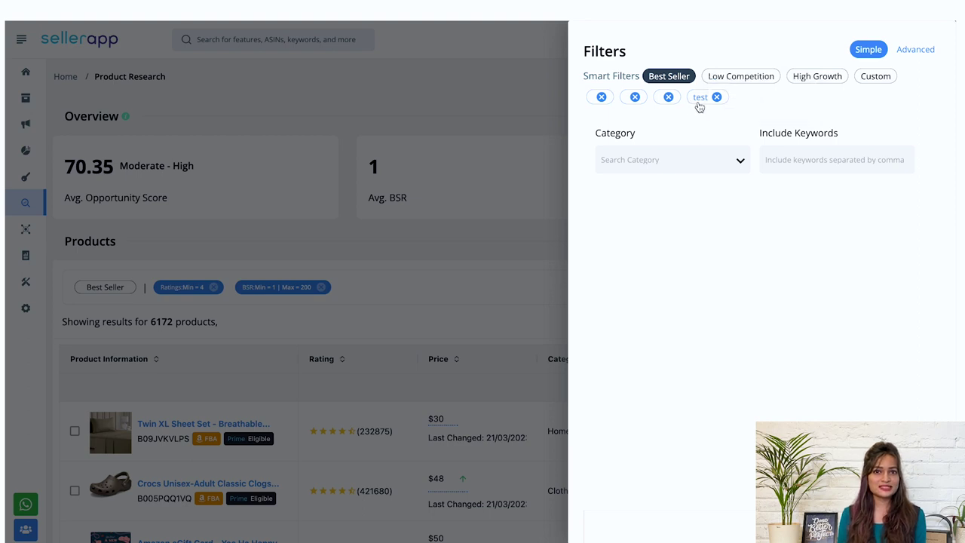
click(876, 79)
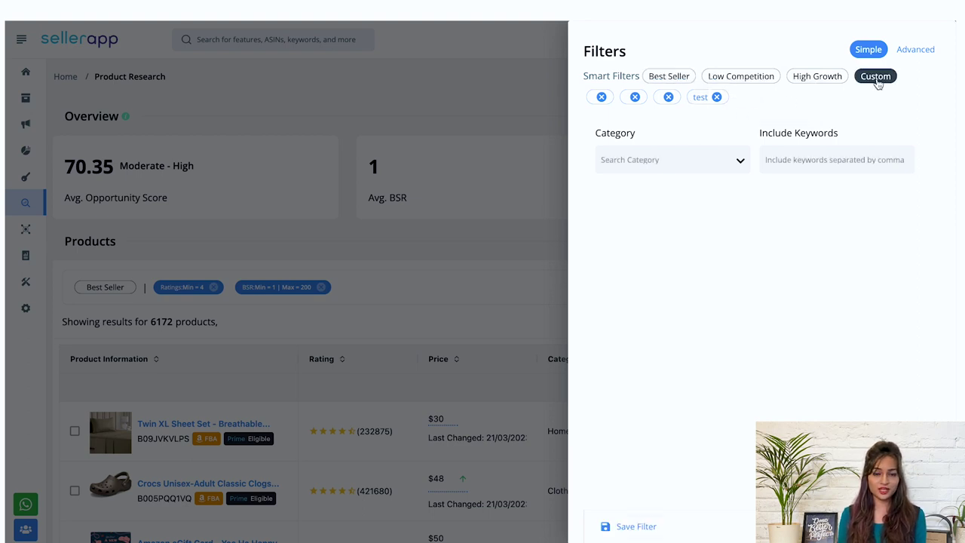
click(929, 53)
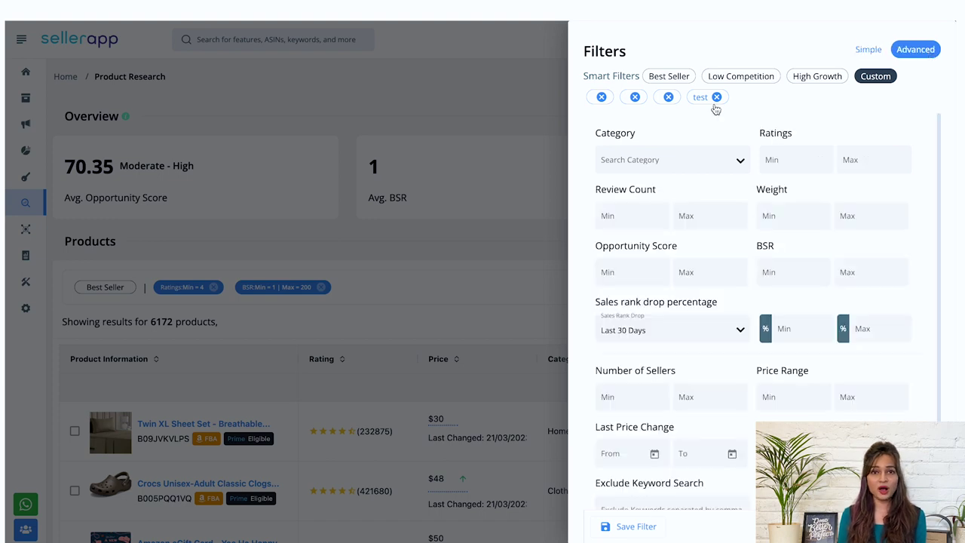
click(675, 162)
scroll(656, 253, down, 3)
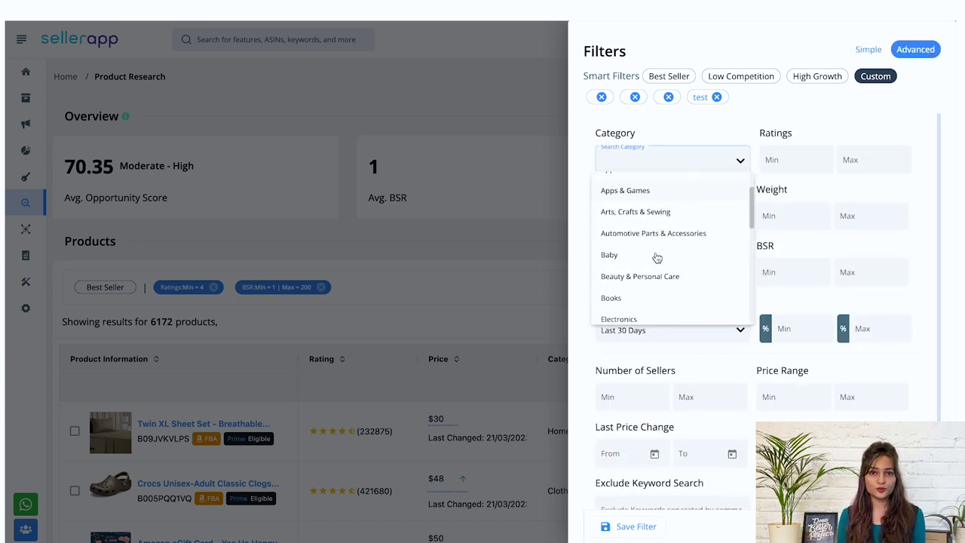
scroll(656, 258, down, 1)
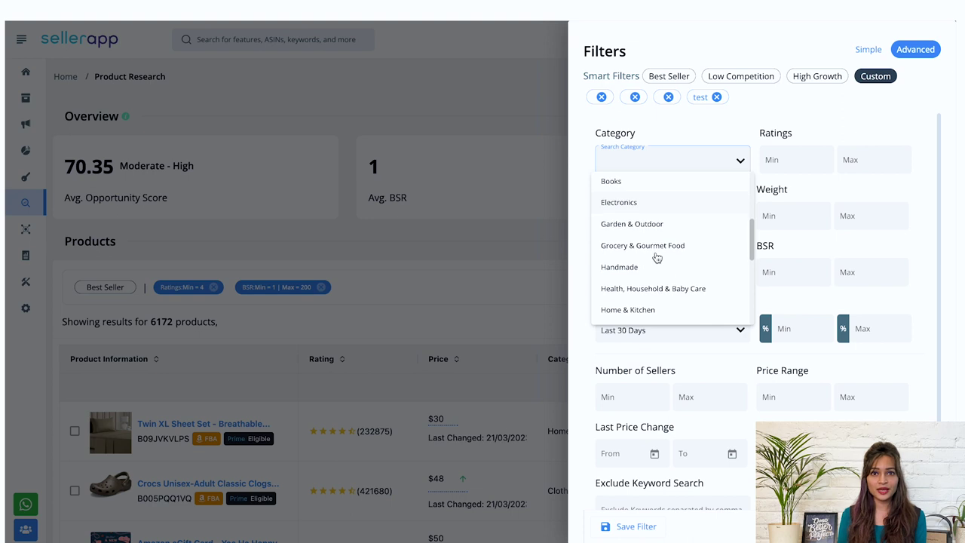
click(647, 312)
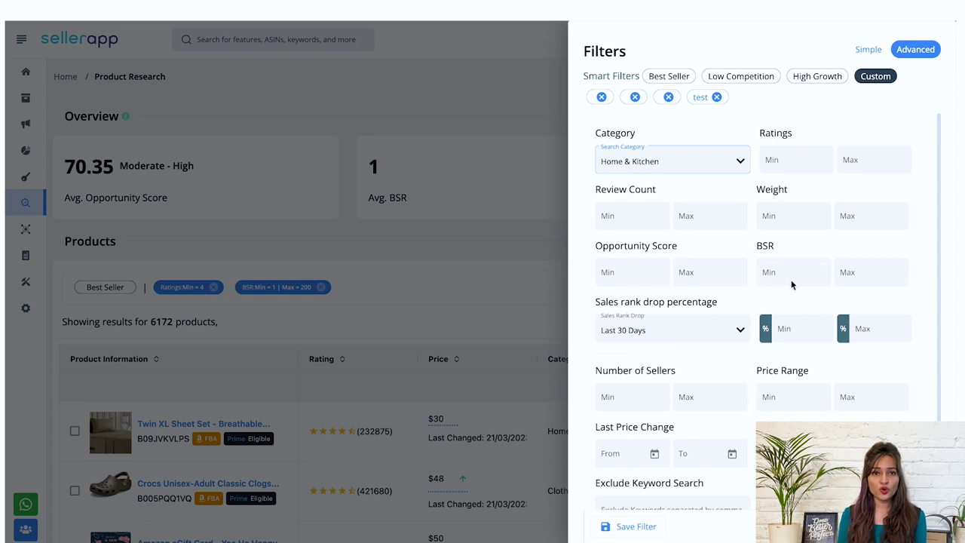
scroll(722, 338, down, 1)
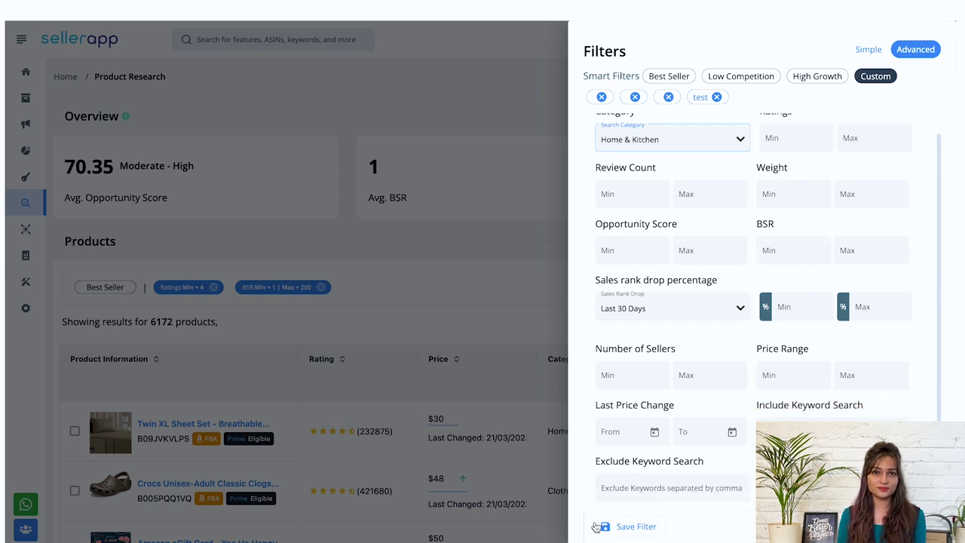
- Save these filters as a new filter group named 'Home decor'
click(620, 528)
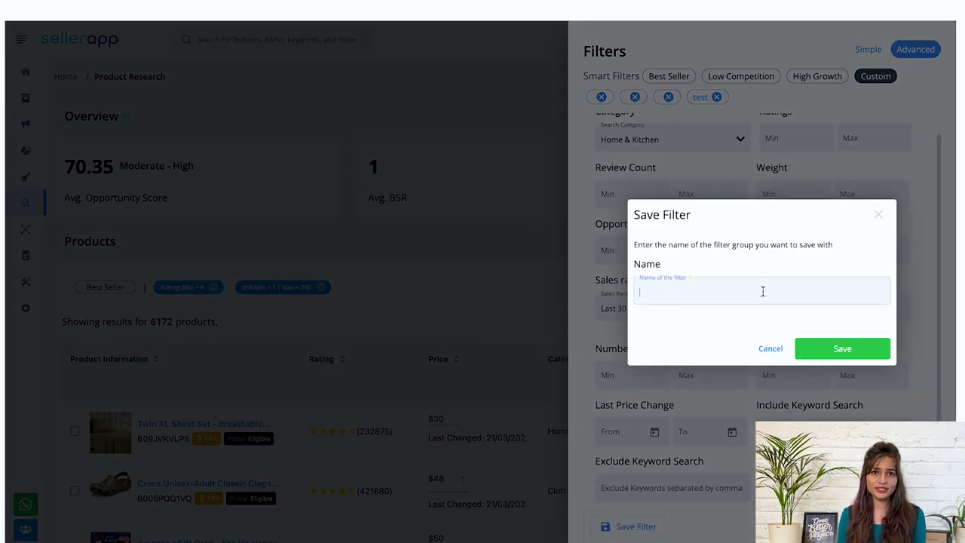
click(752, 295)
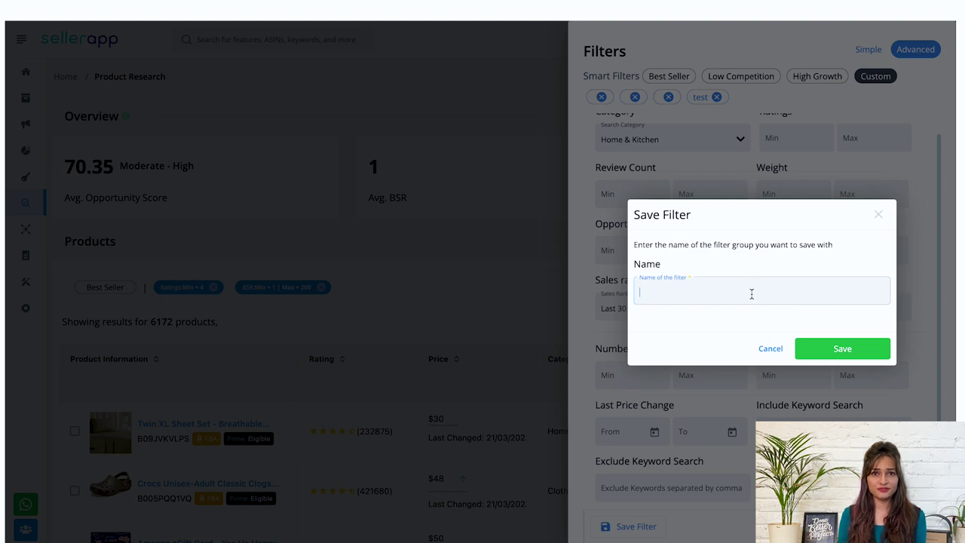
text(Home de)
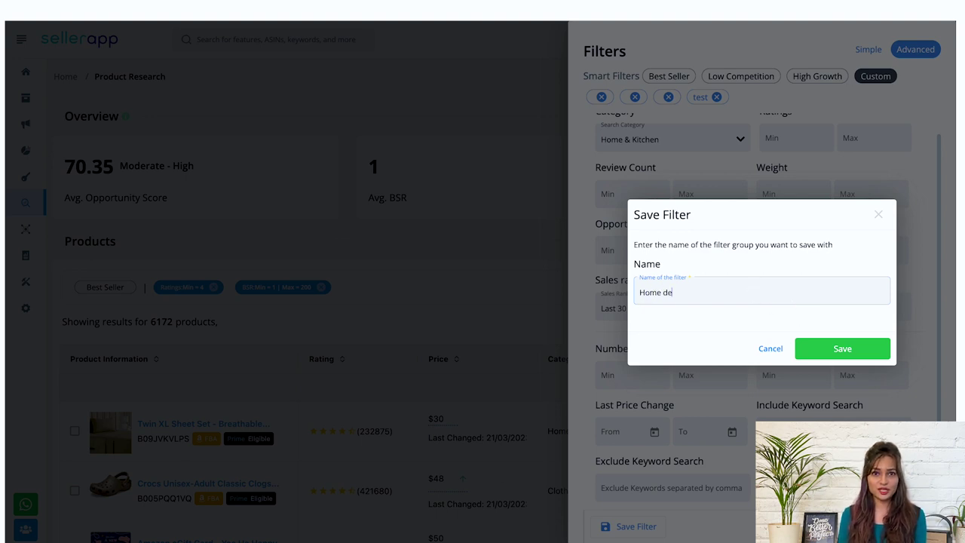
text(cor)
click(839, 349)
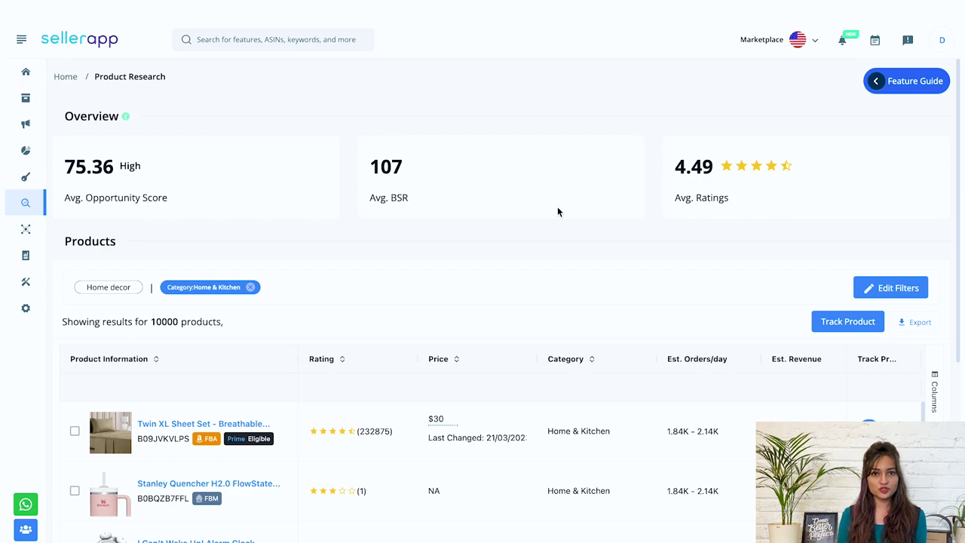
- Review the results' Opportunity Score column, then track the Bedsure satin pillowcase
scroll(558, 212, down, 8)
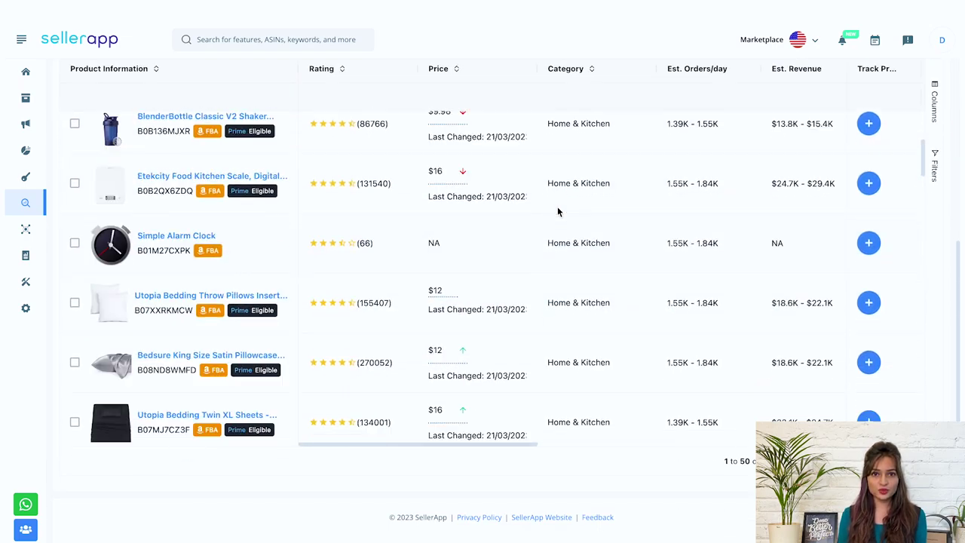
scroll(558, 212, up, 10)
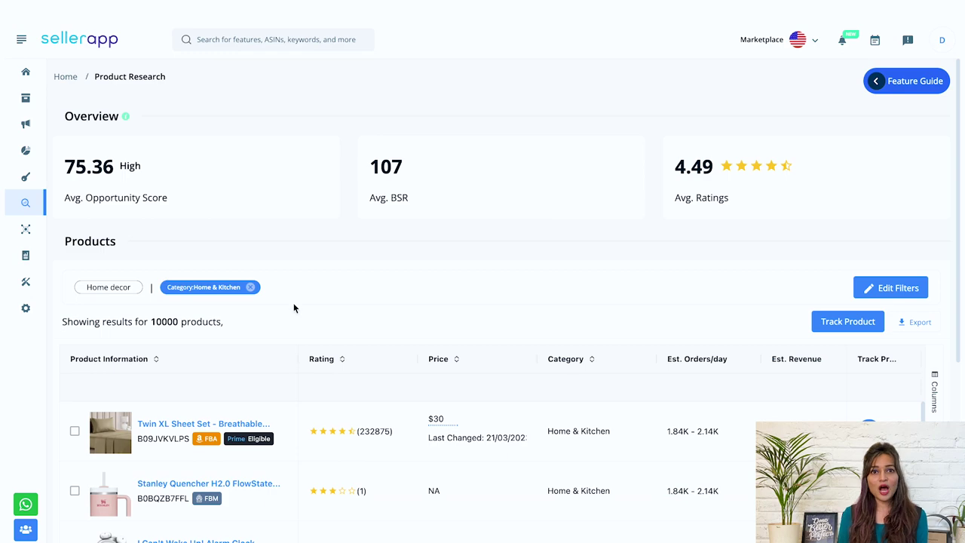
scroll(294, 308, down, 15)
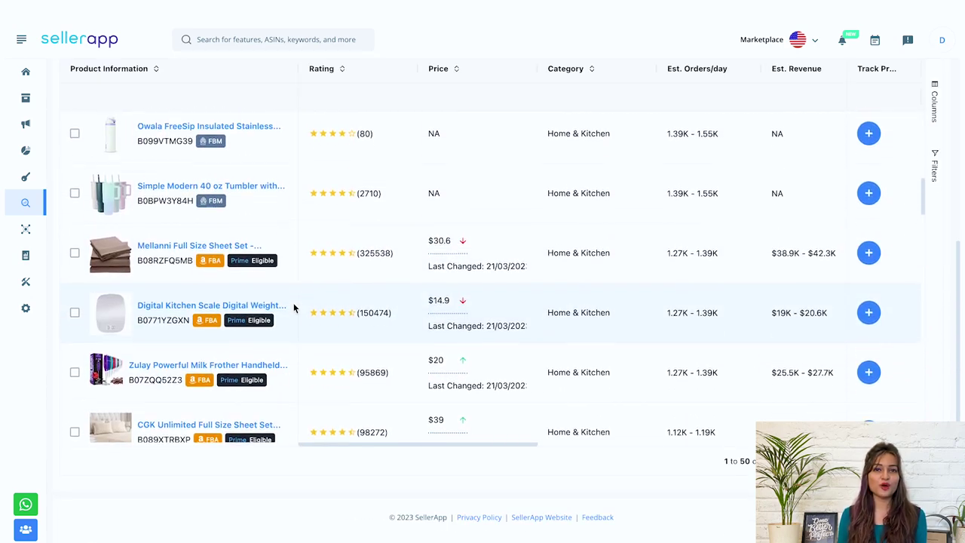
scroll(416, 458, up, 1)
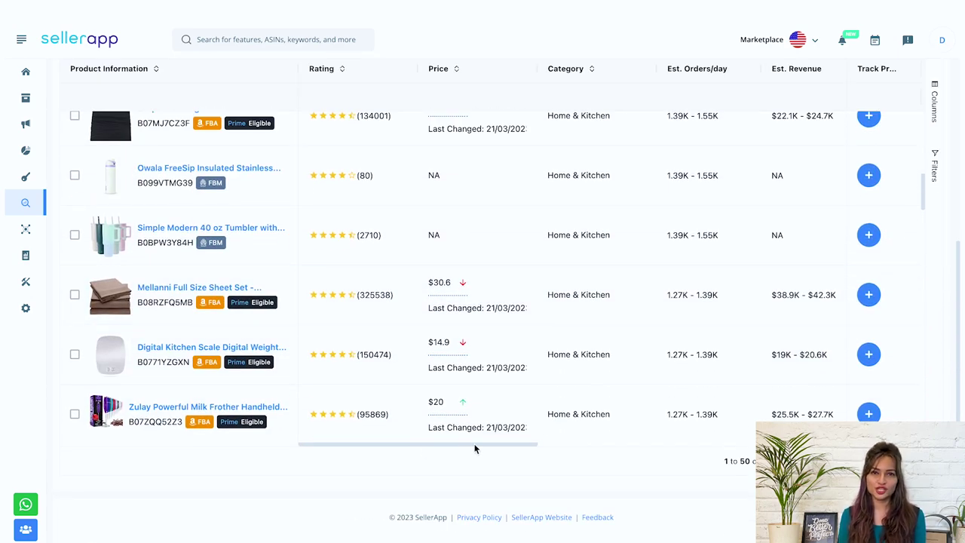
drag(475, 445, 556, 442)
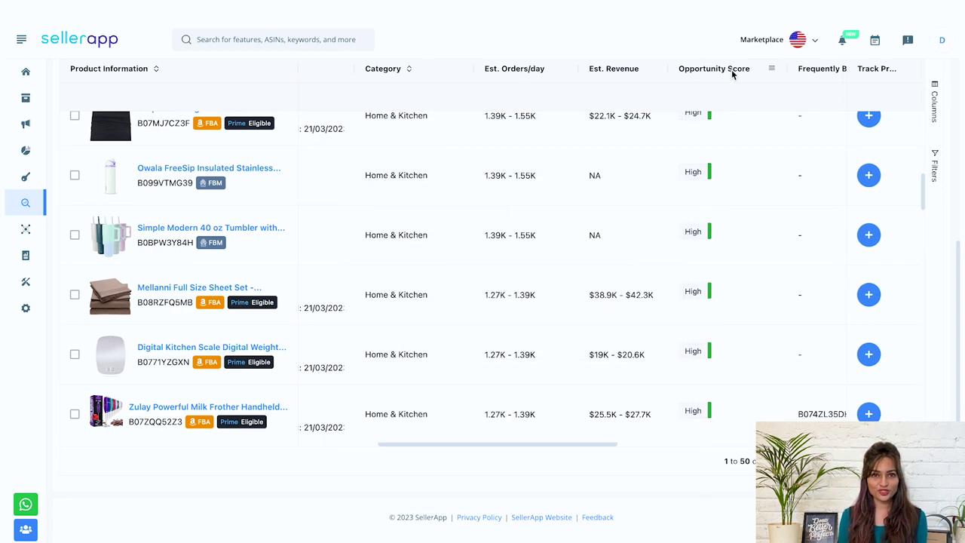
scroll(751, 178, up, 2)
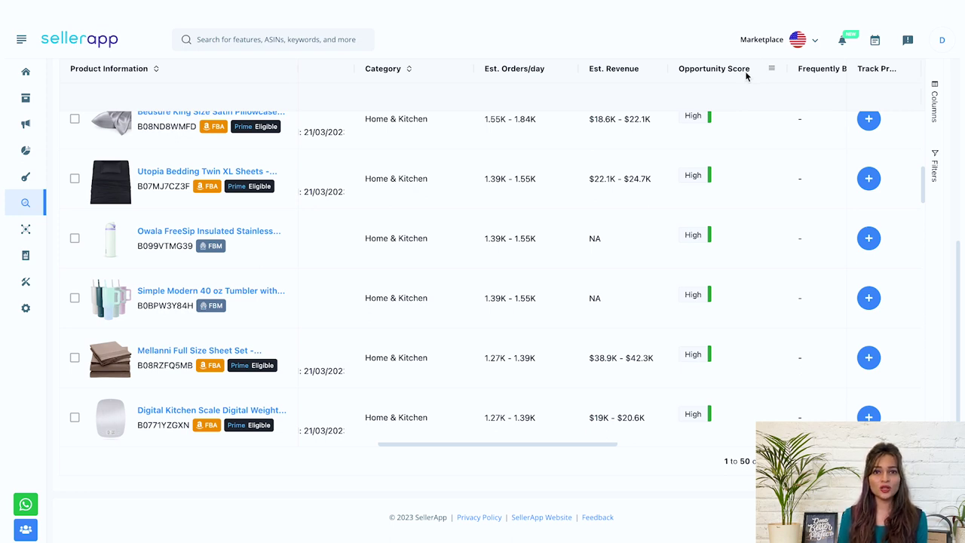
mouse_move(695, 177)
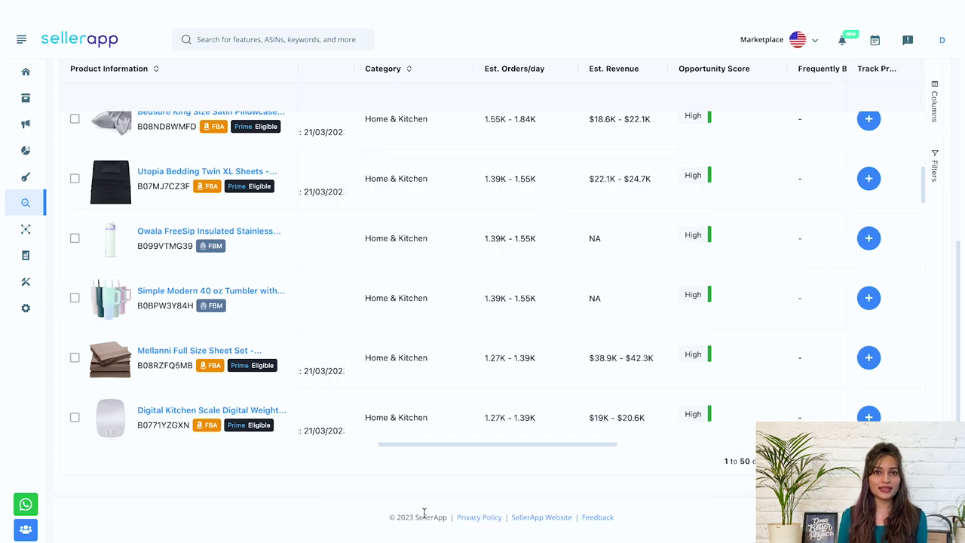
mouse_move(690, 238)
mouse_move(608, 233)
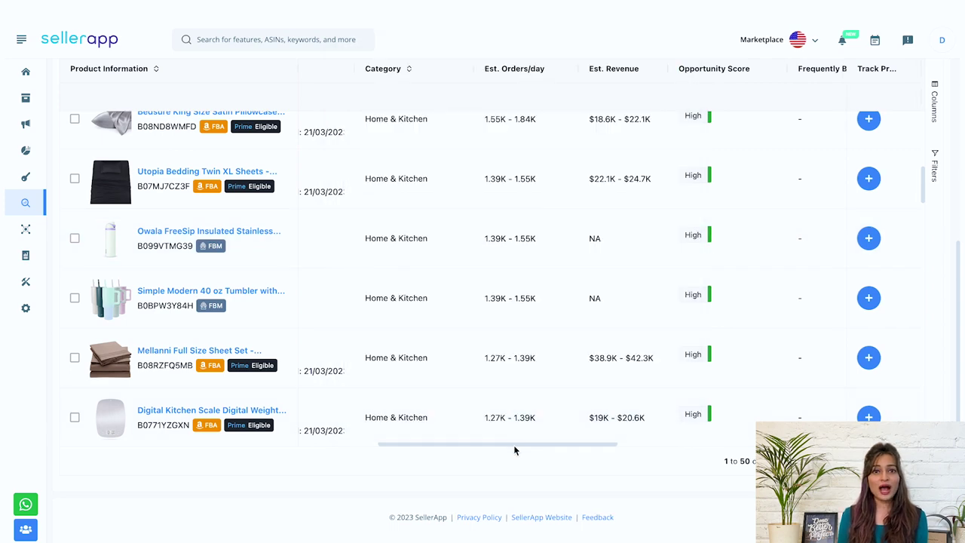
drag(515, 448, 732, 451)
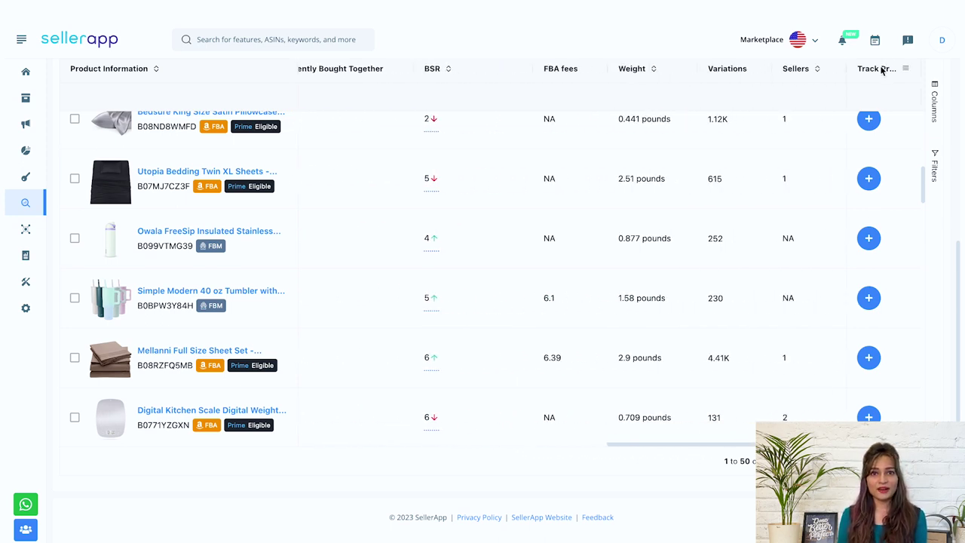
scroll(899, 164, up, 1)
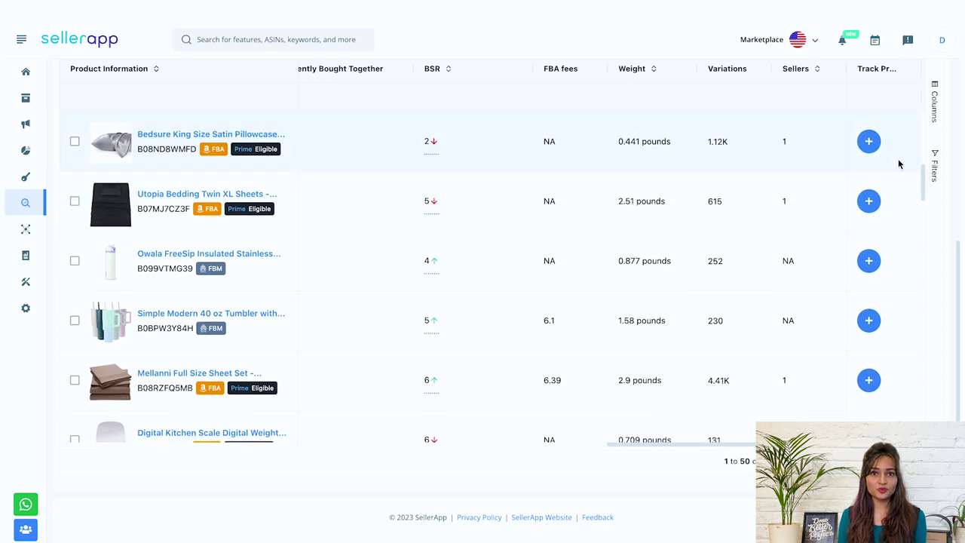
click(868, 142)
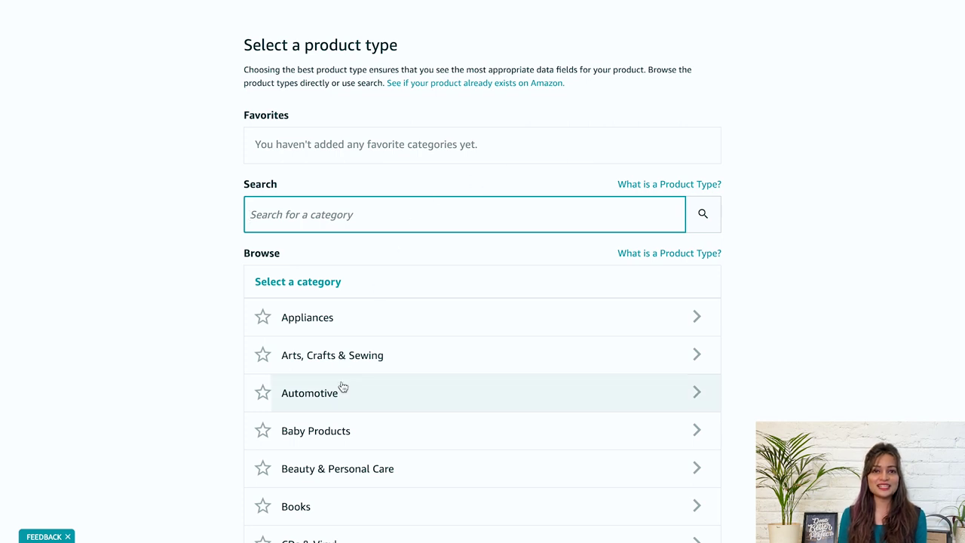
- Favourite Baby Products and open its subcategories
click(263, 433)
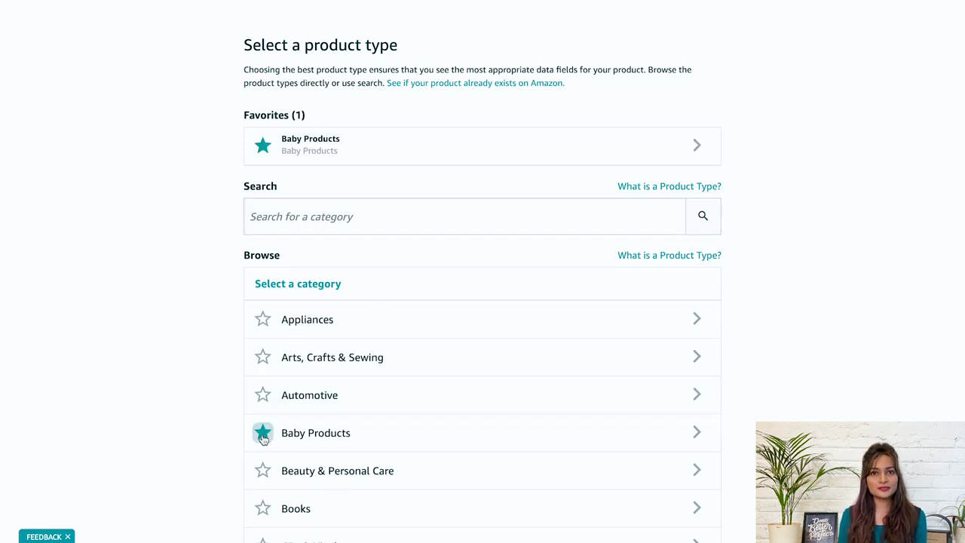
click(694, 435)
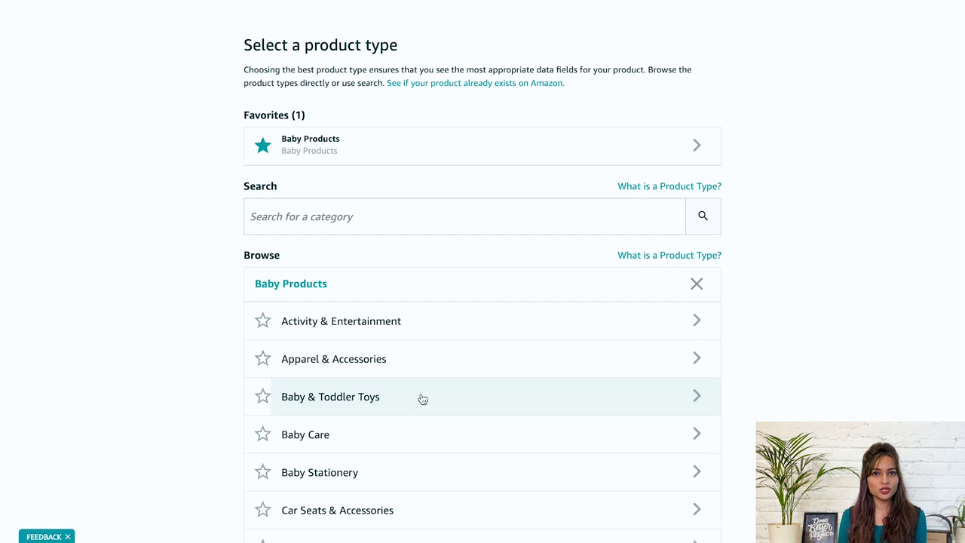
scroll(421, 399, down, 1)
scroll(420, 398, up, 1)
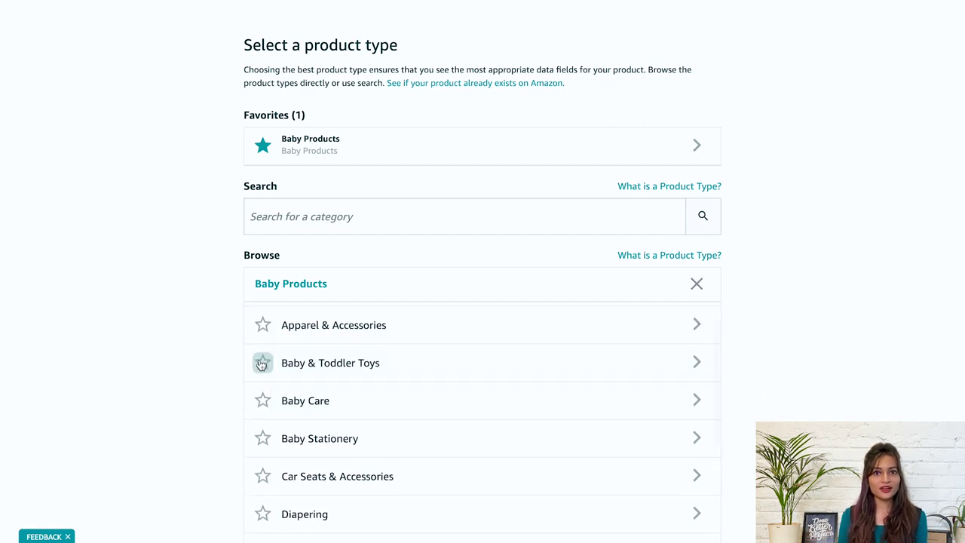
- Favourite Baby & Toddler Toys and Rattles & Plush Rings, then select Rattles & Plush Rings
click(263, 363)
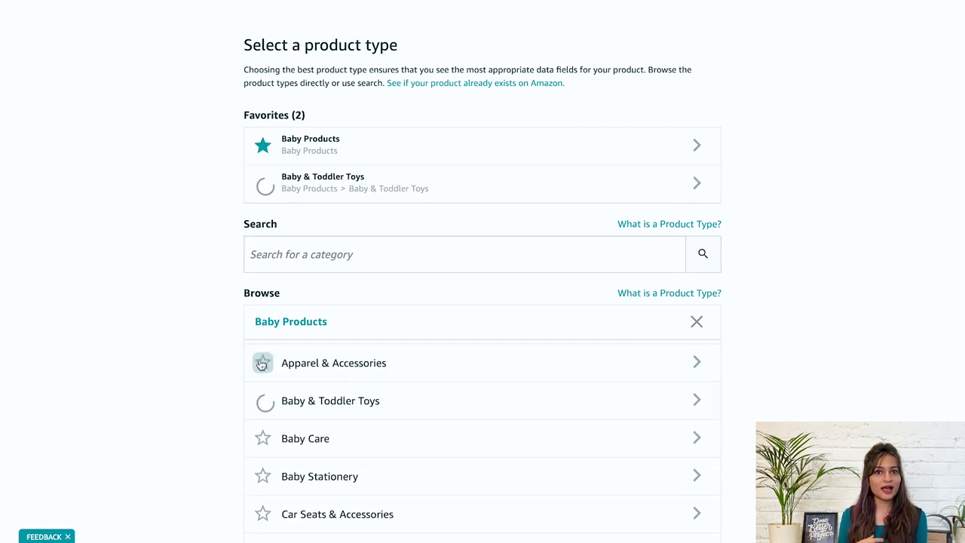
click(698, 402)
scroll(389, 387, down, 2)
scroll(389, 386, up, 2)
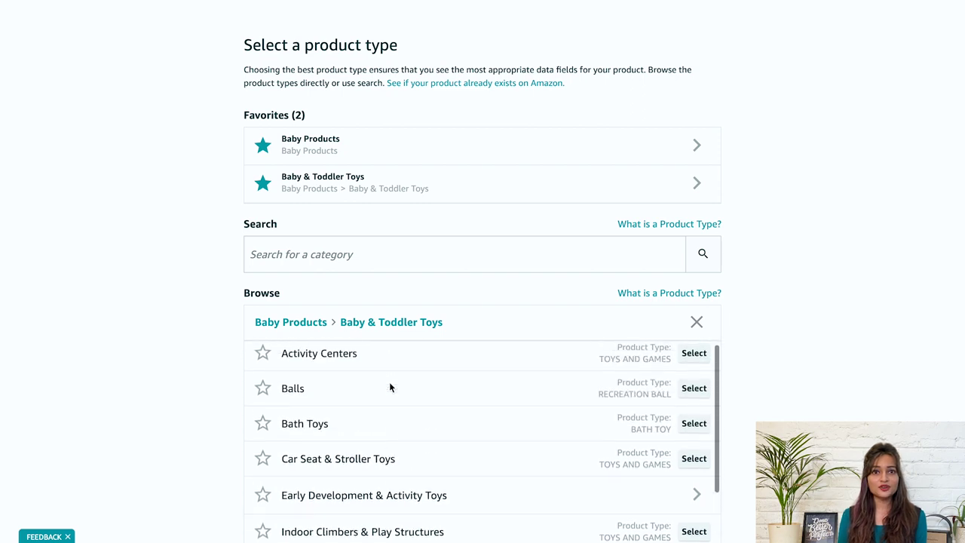
scroll(389, 387, down, 3)
scroll(389, 387, down, 2)
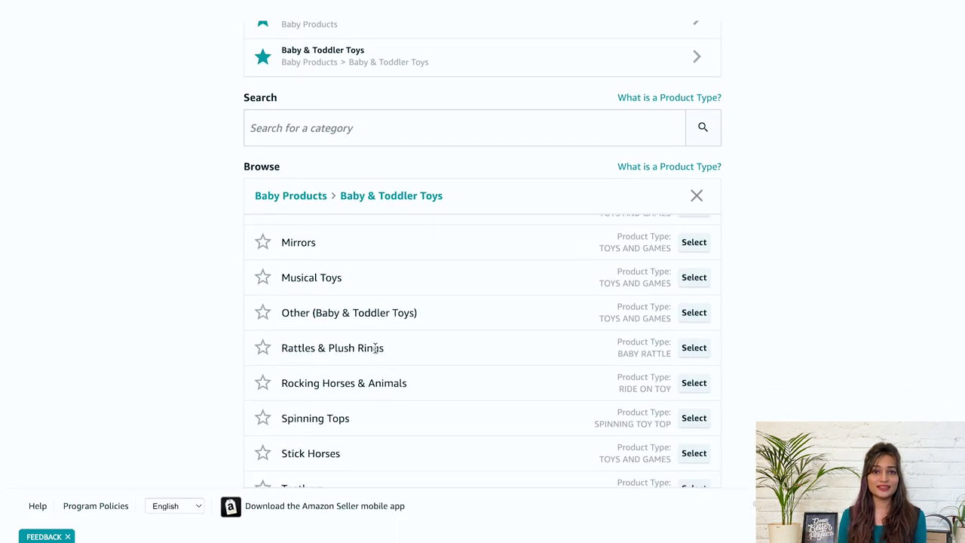
click(262, 348)
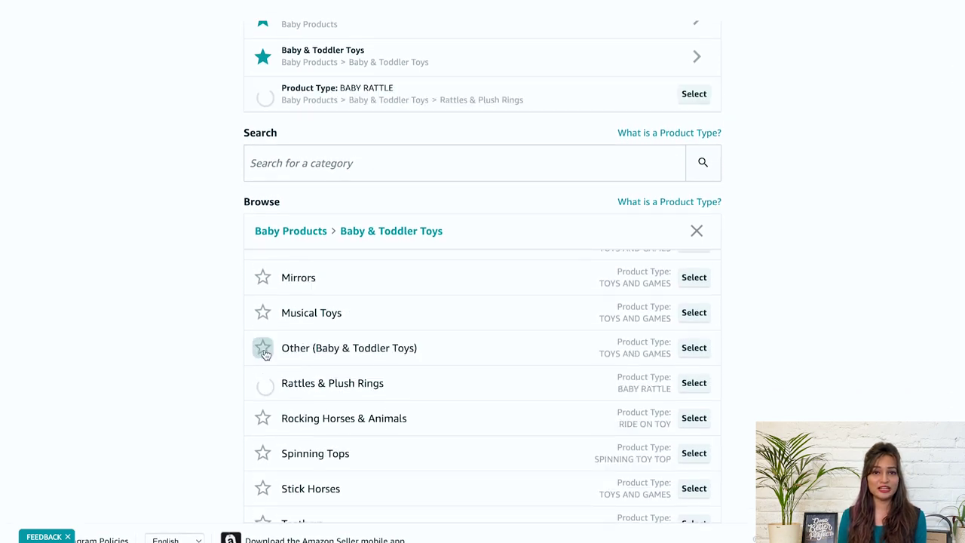
click(694, 383)
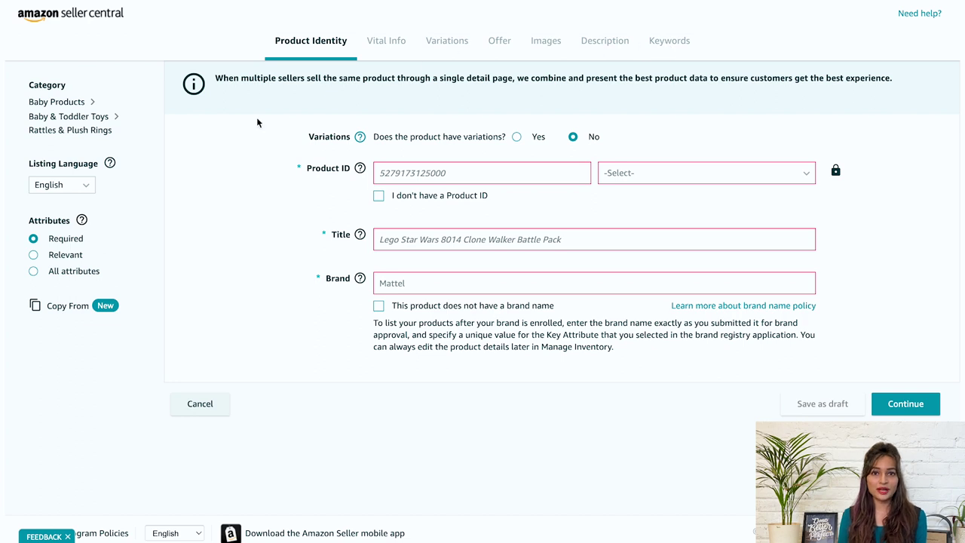
click(391, 288)
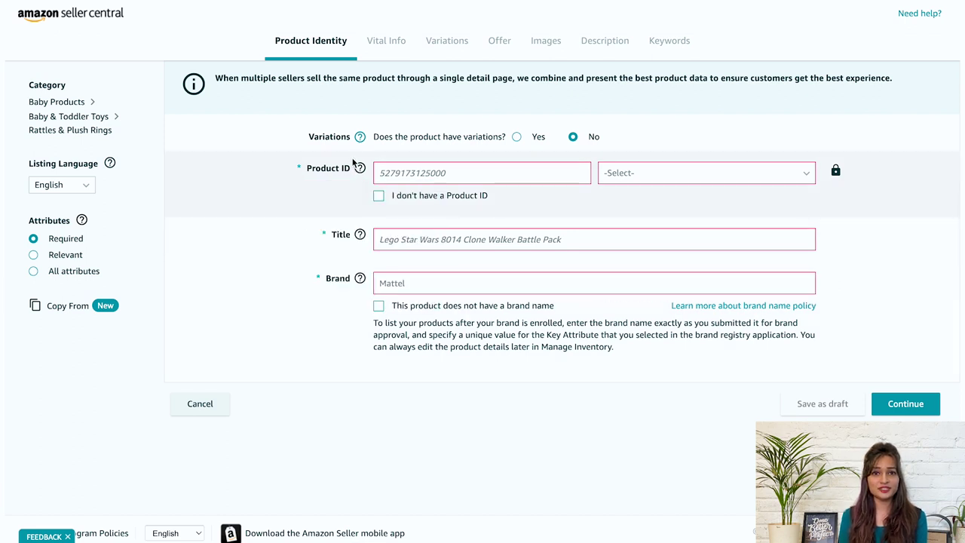
click(857, 377)
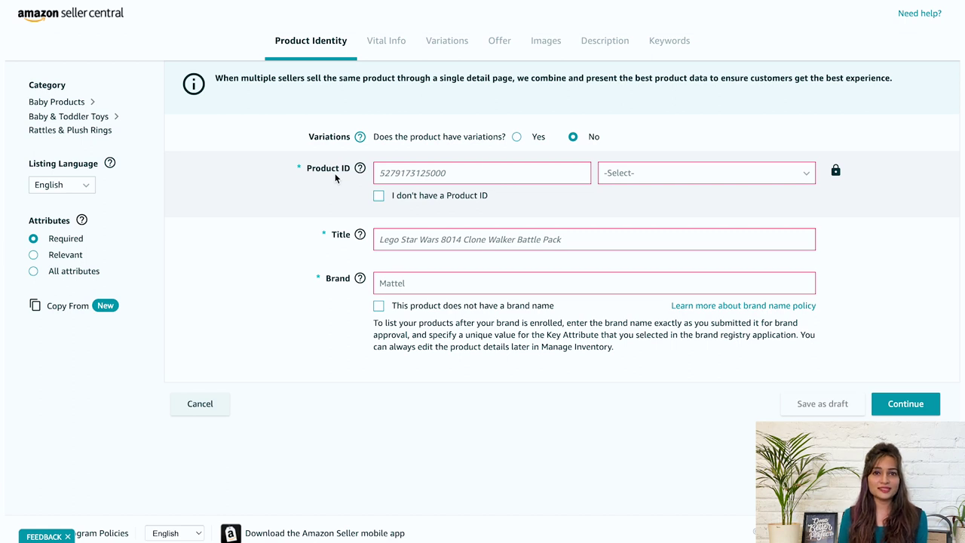
click(413, 172)
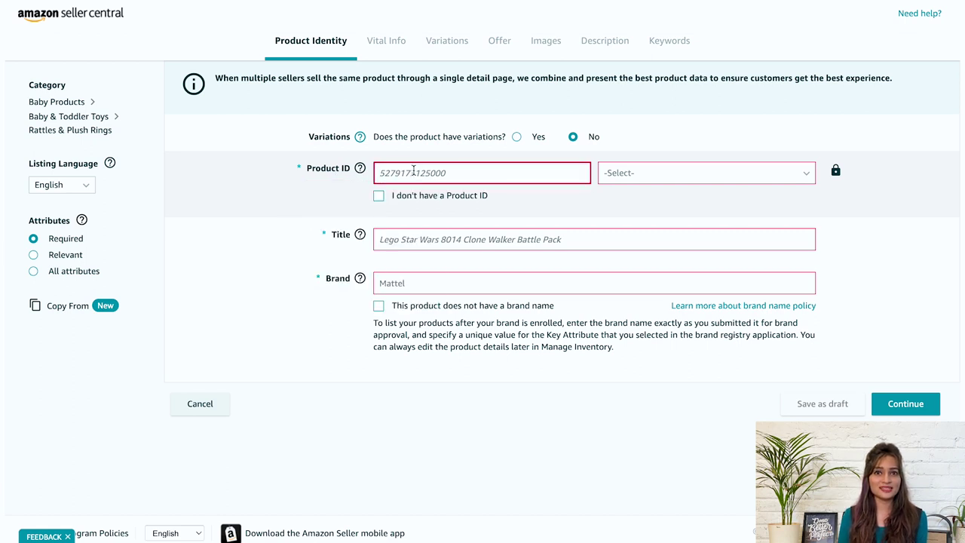
text(123456)
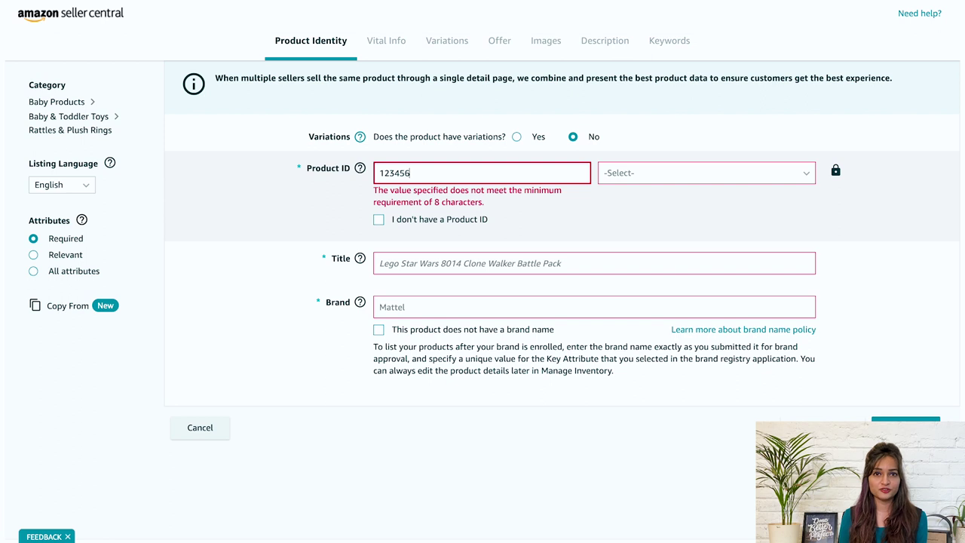
text(78)
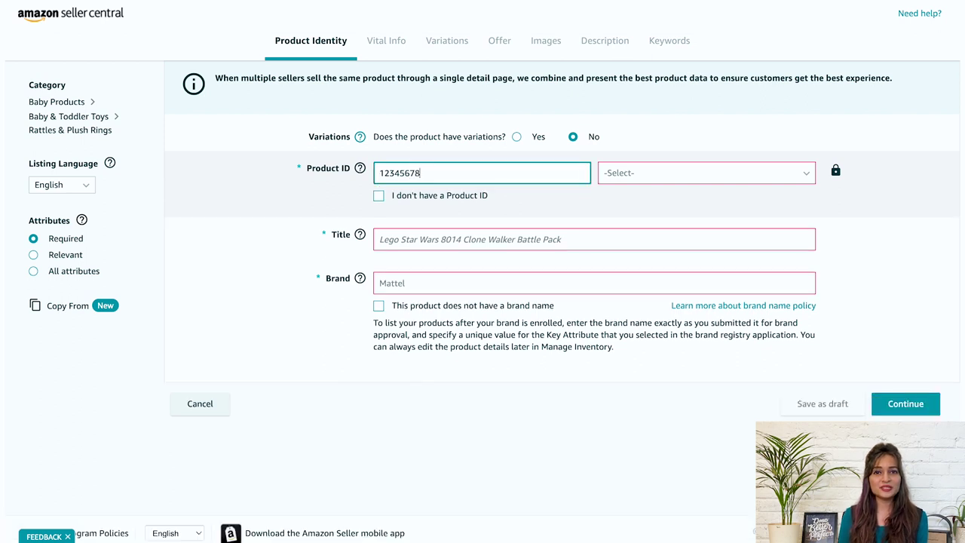
click(743, 176)
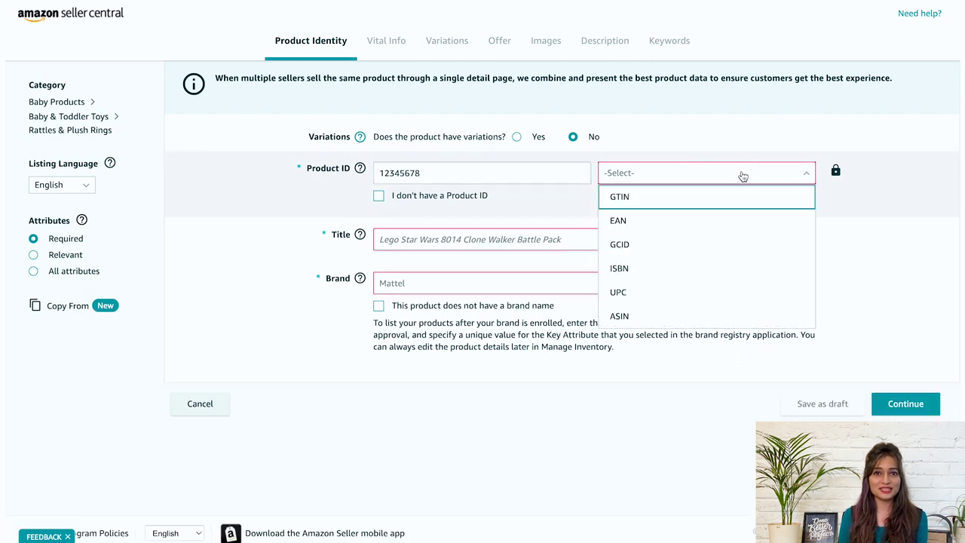
scroll(716, 274, down, 1)
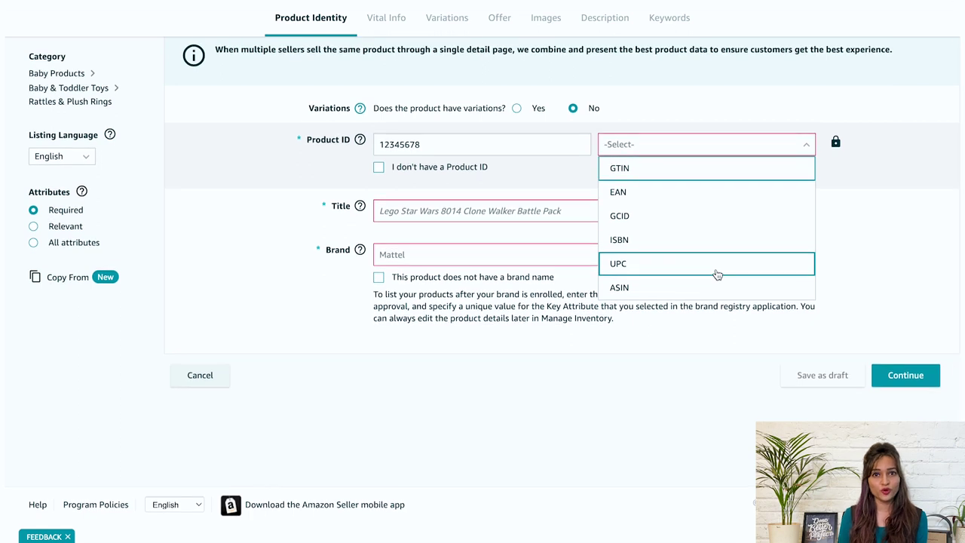
click(716, 264)
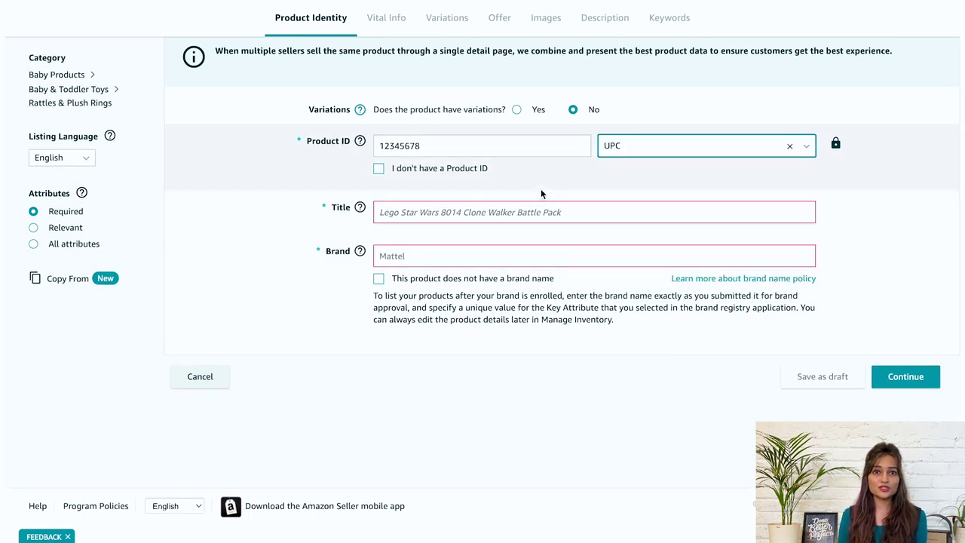
click(663, 153)
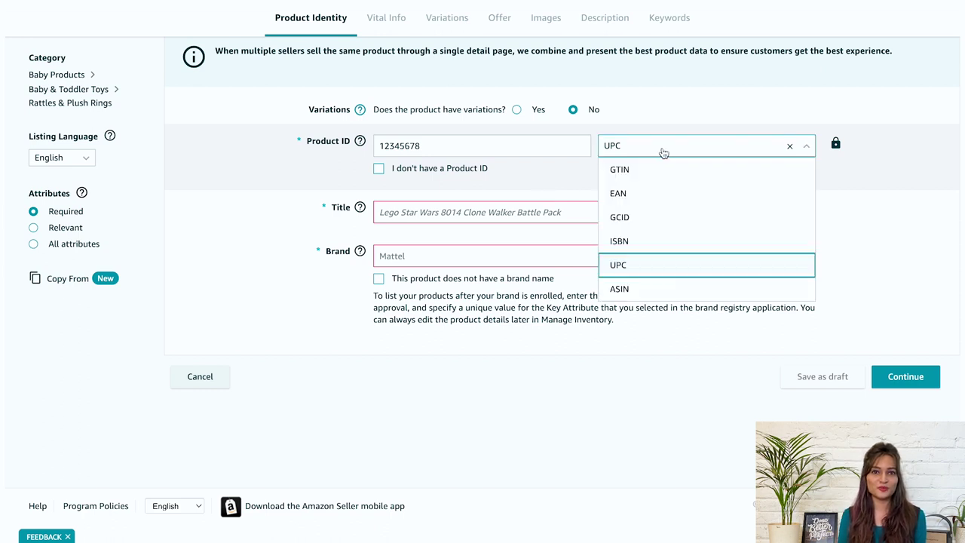
click(663, 153)
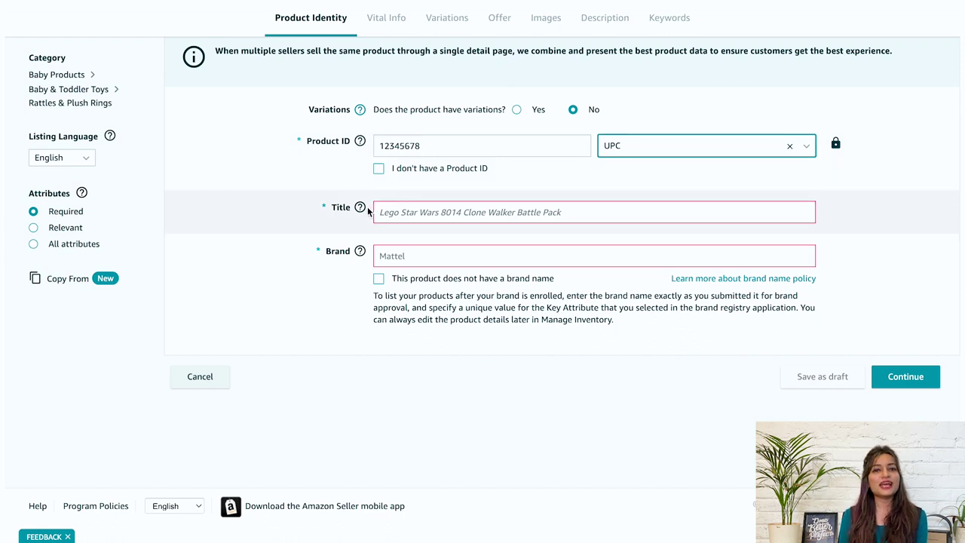
mouse_move(362, 209)
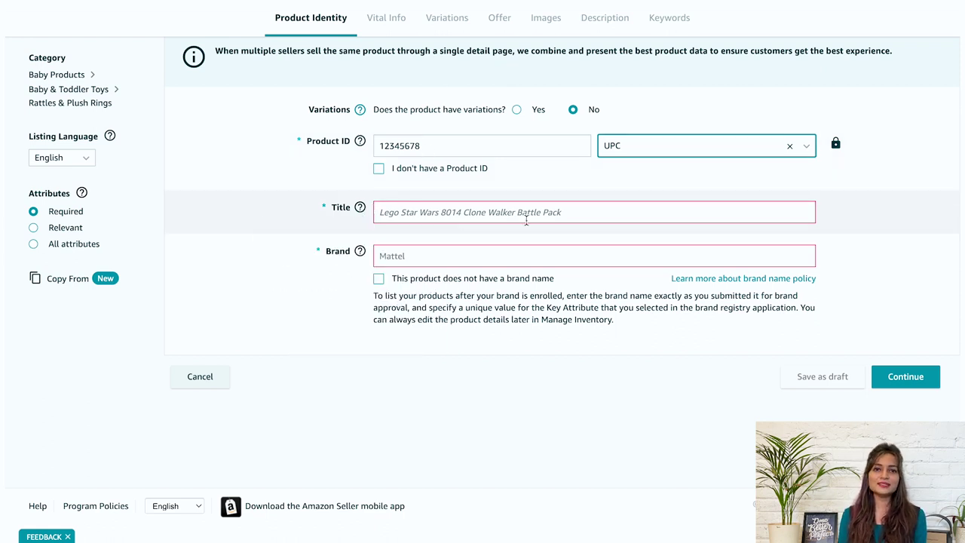
- Enter title 'Lego', try brand 'Mattel', then tick no brand name so Brand shows Generic
click(501, 212)
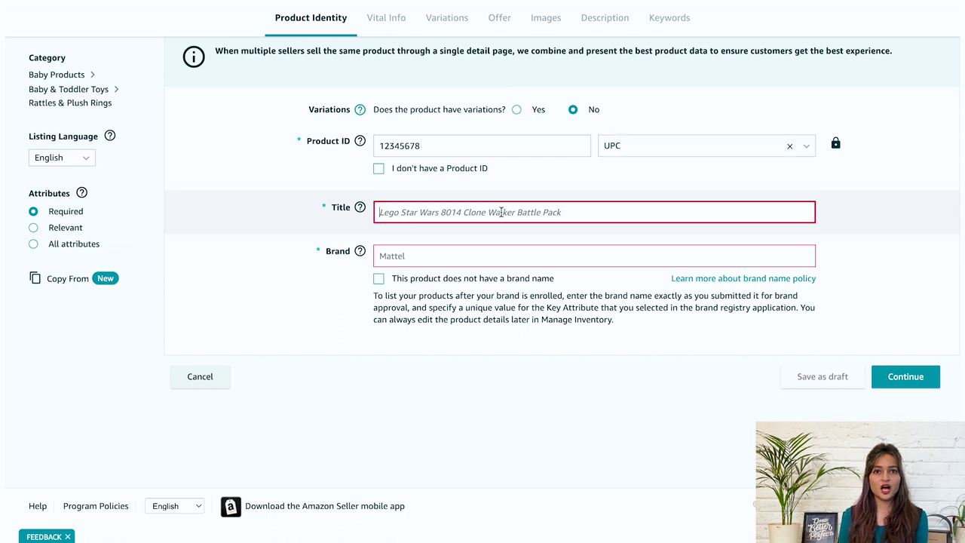
text(Lego)
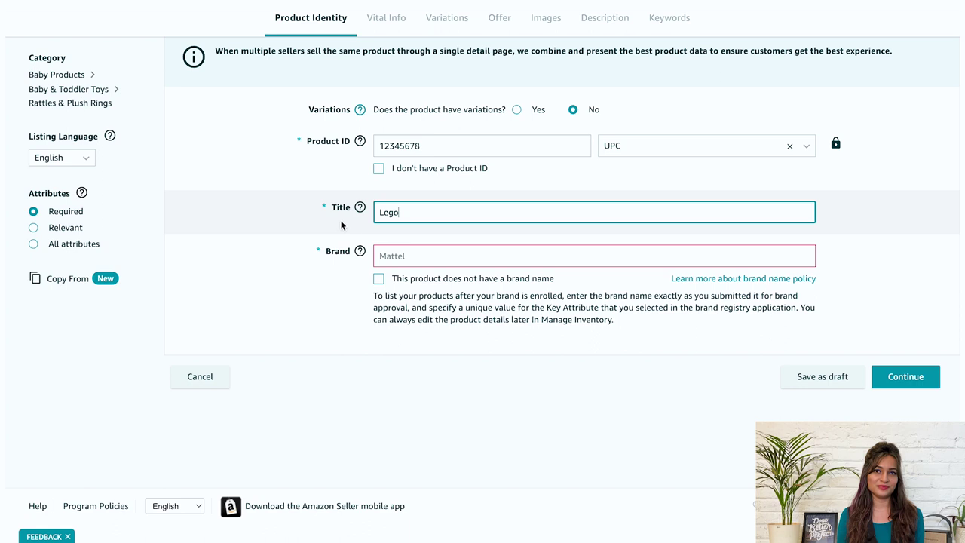
click(386, 259)
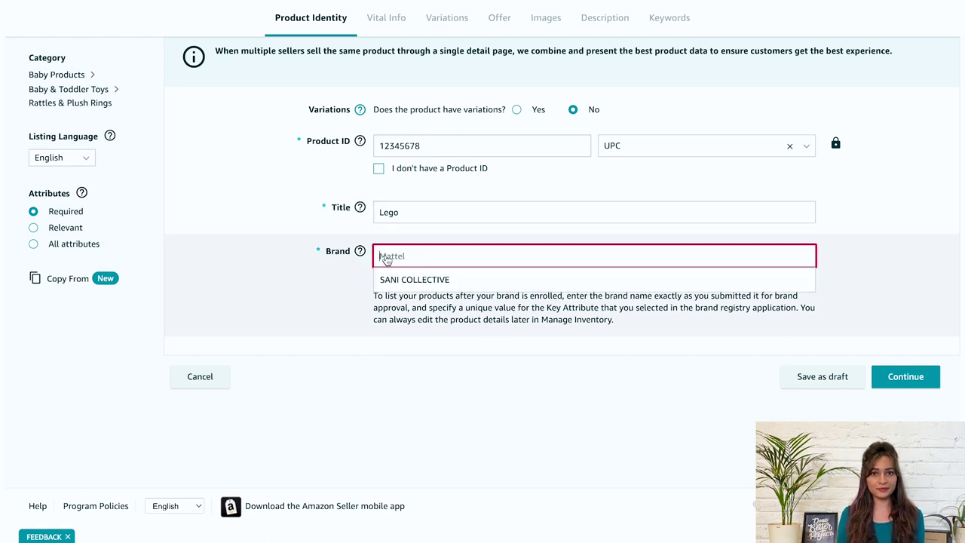
text(Mat)
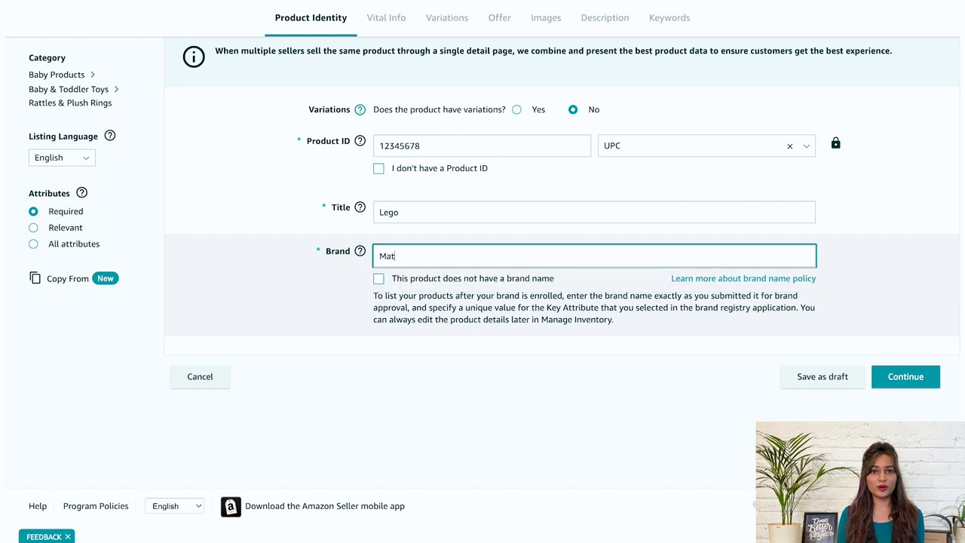
text(tel)
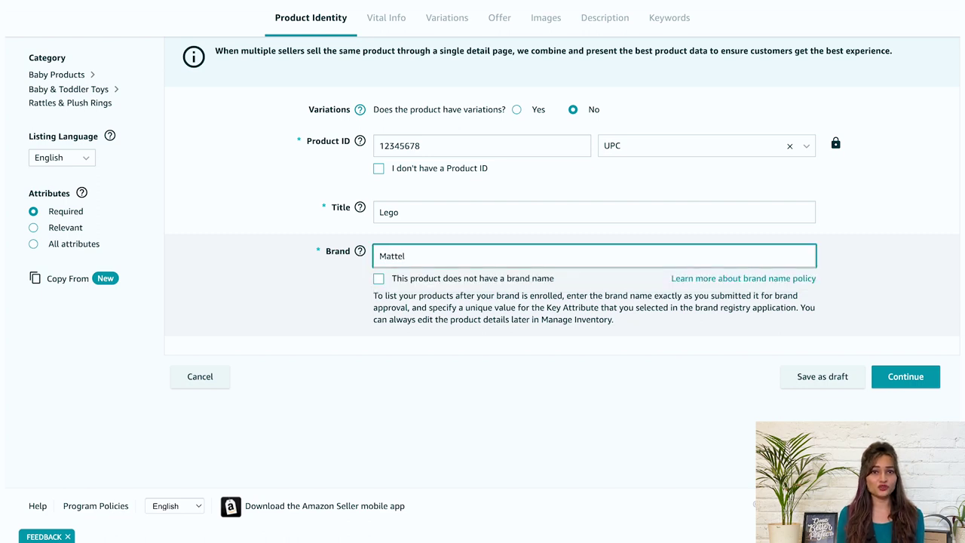
click(379, 278)
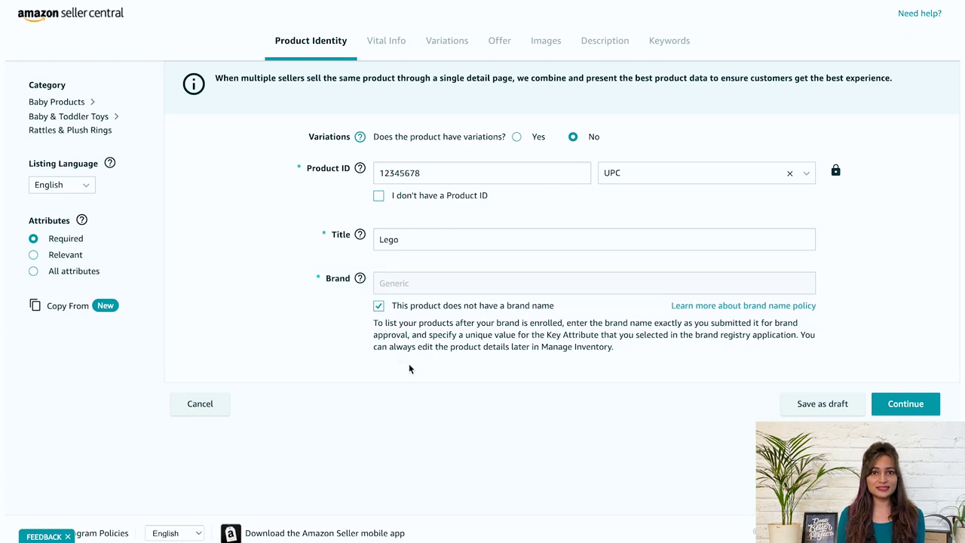
click(892, 408)
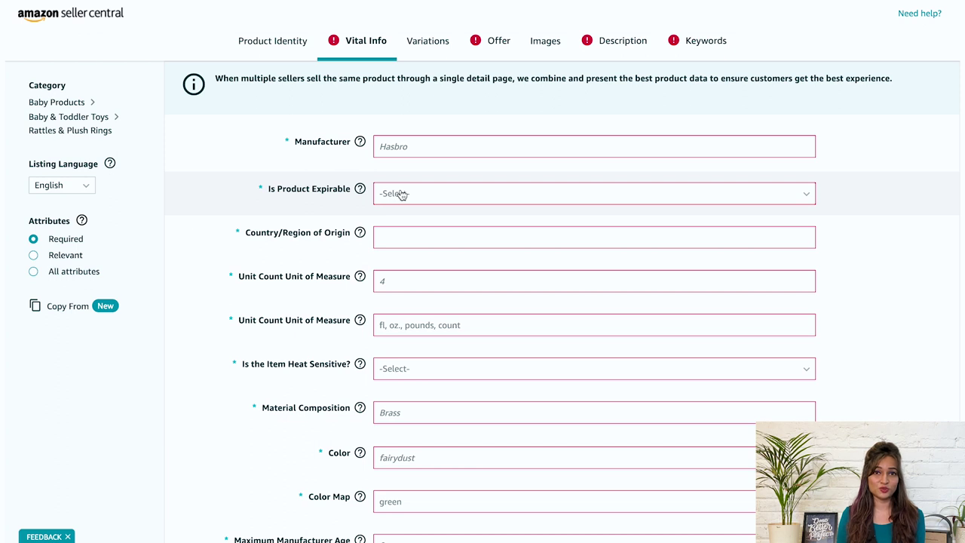
- Set Is Product Expirable and Is the Item Heat Sensitive both to No
click(401, 237)
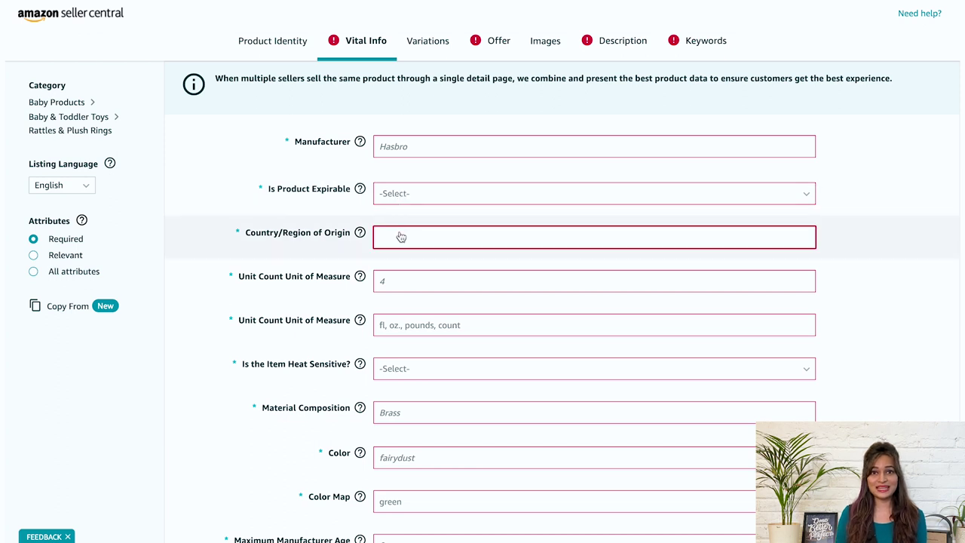
click(405, 193)
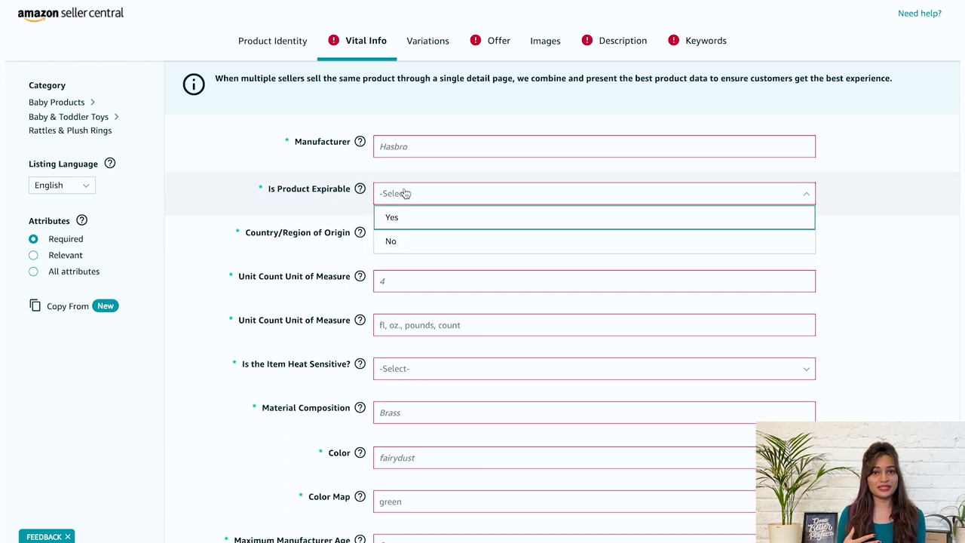
click(398, 239)
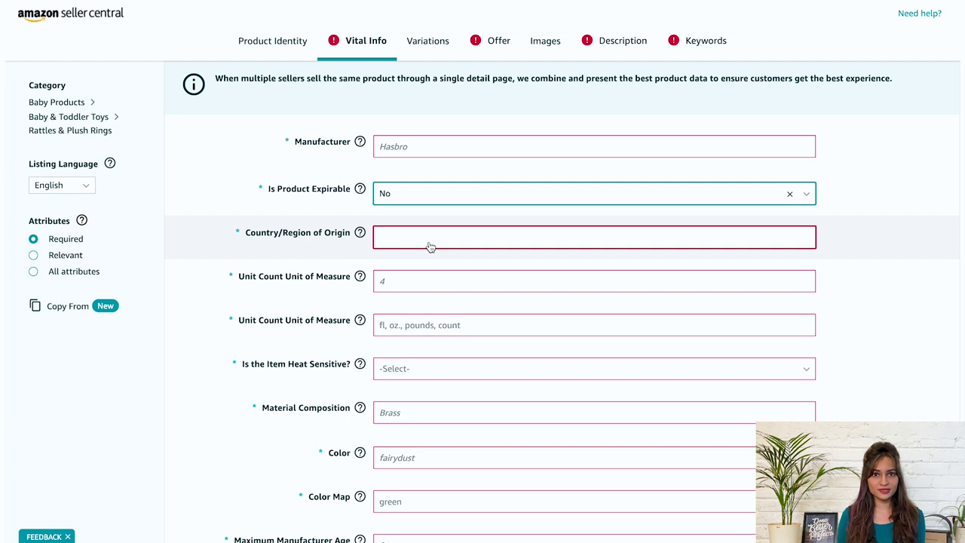
click(392, 283)
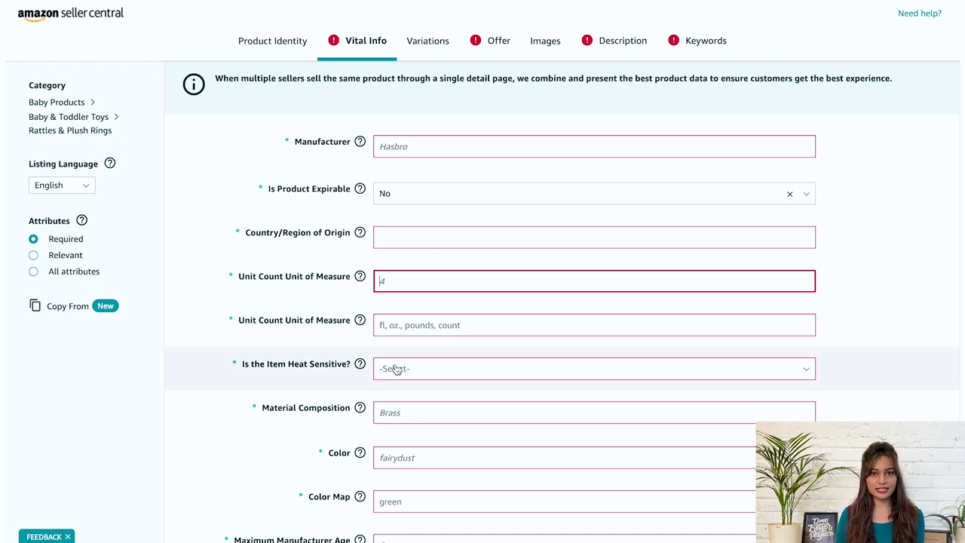
scroll(398, 369, down, 1)
click(401, 307)
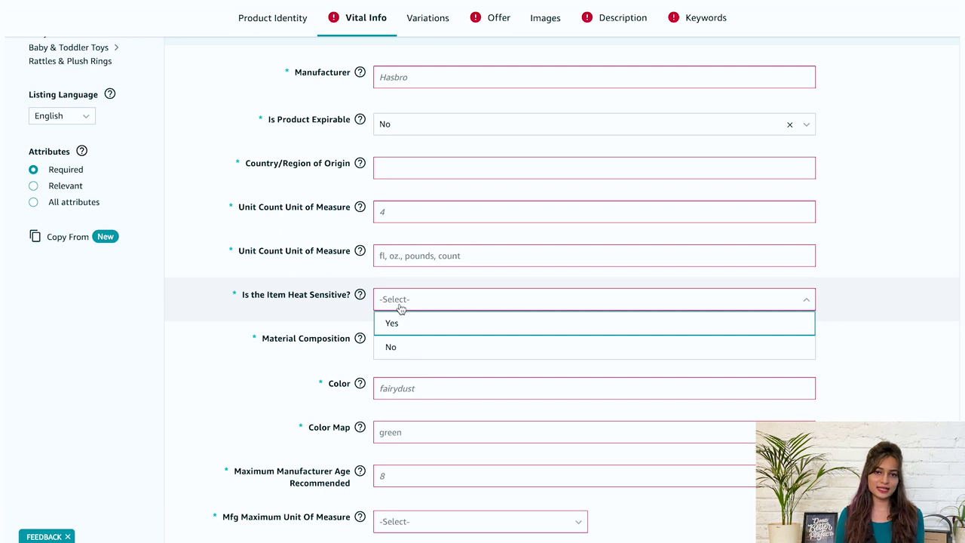
click(403, 351)
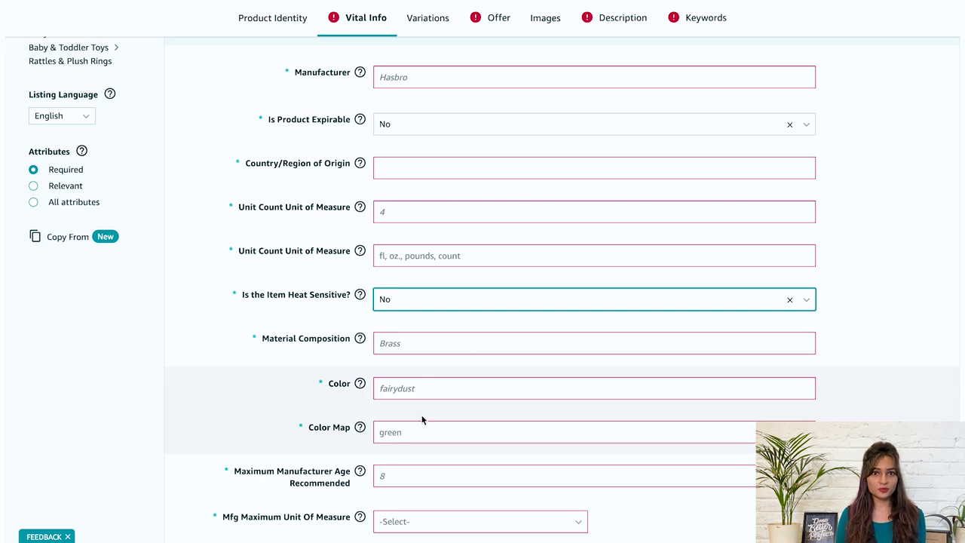
- Review the rest of the form, leaving Material/Fabric Regulations unchanged, and move to Variations
scroll(413, 446, down, 1)
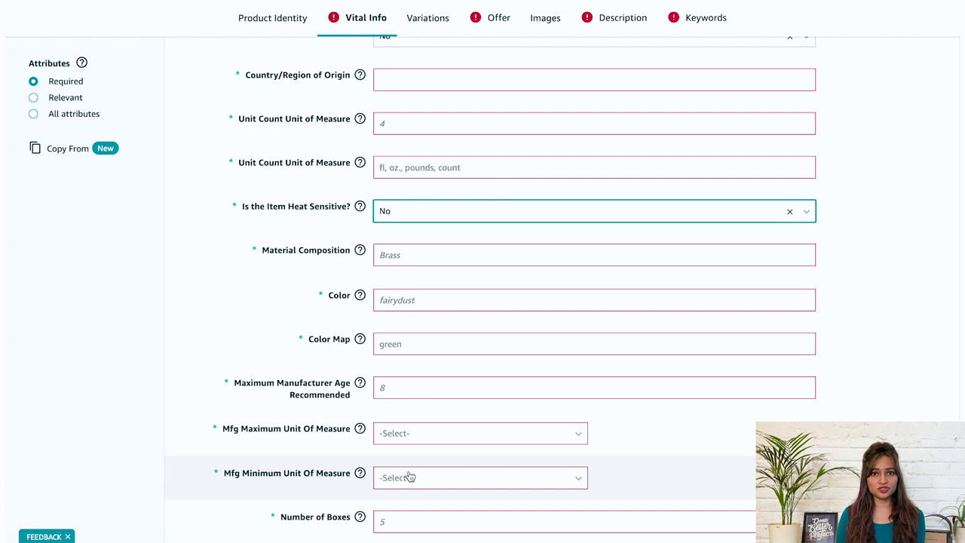
scroll(410, 477, down, 3)
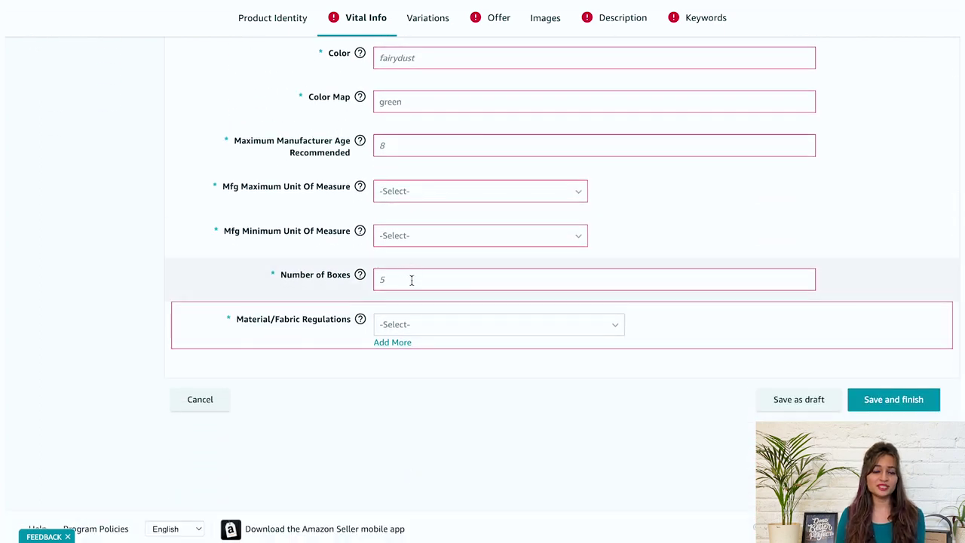
click(401, 326)
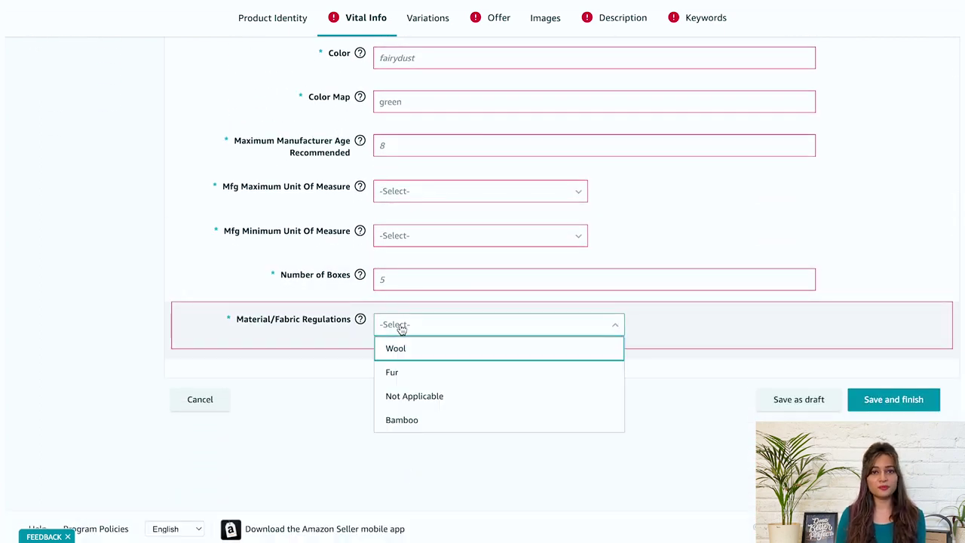
click(394, 462)
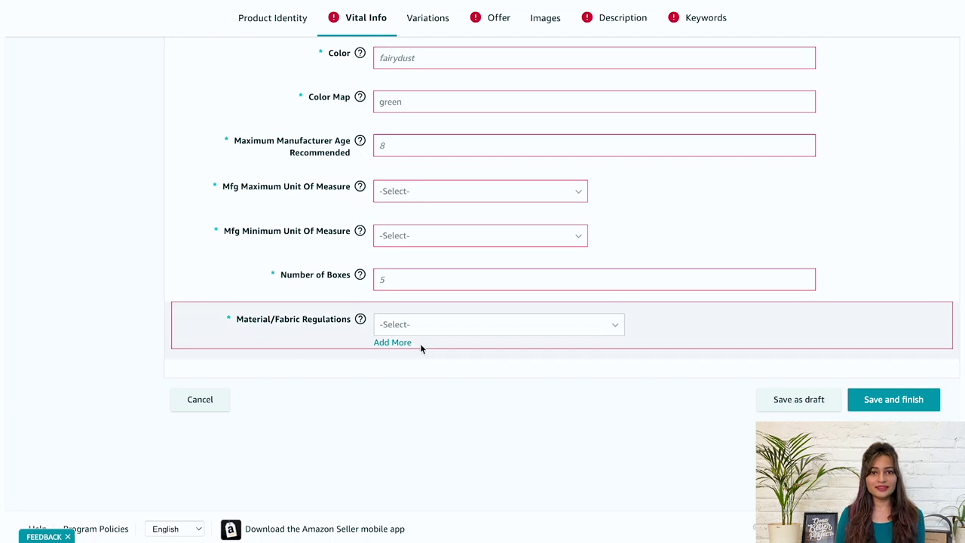
scroll(439, 348, up, 5)
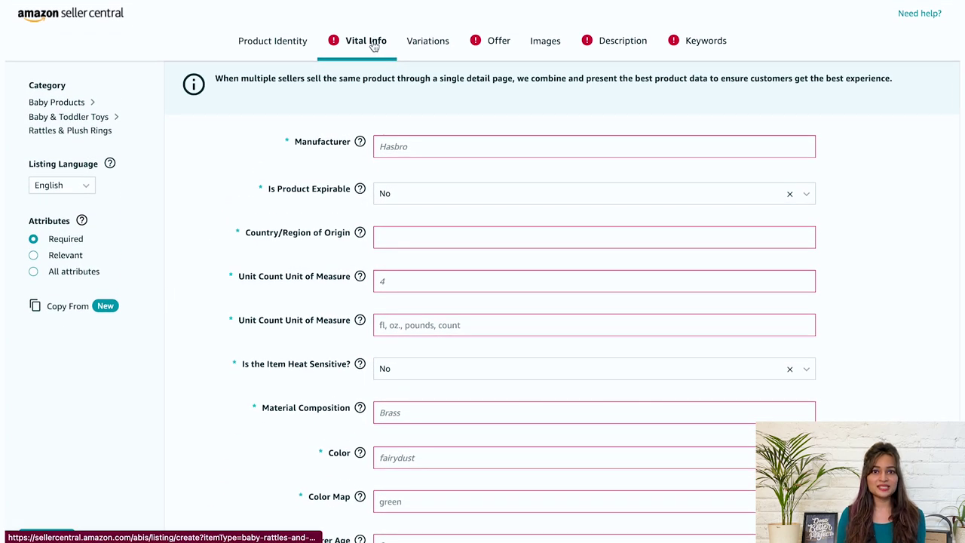
scroll(407, 221, down, 5)
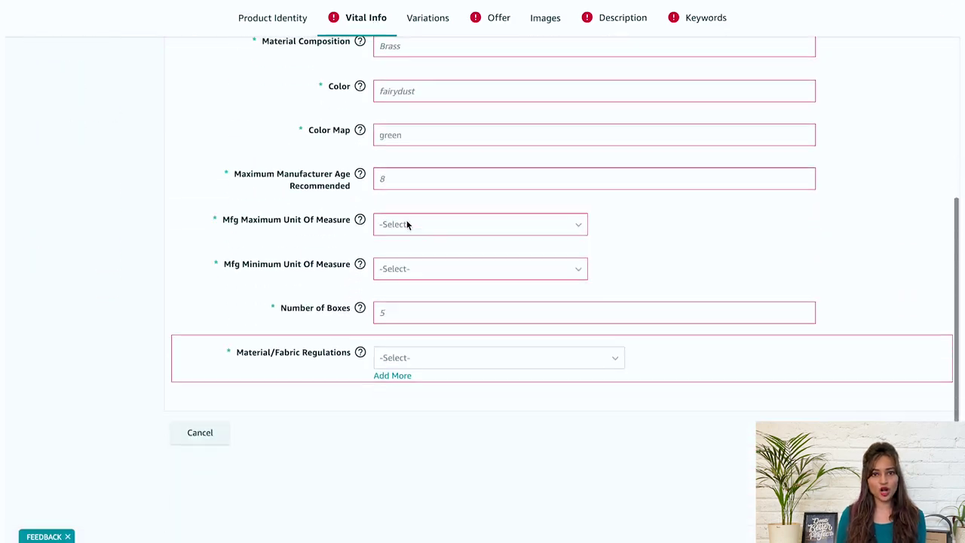
scroll(407, 224, up, 3)
scroll(407, 224, up, 3)
scroll(407, 224, down, 5)
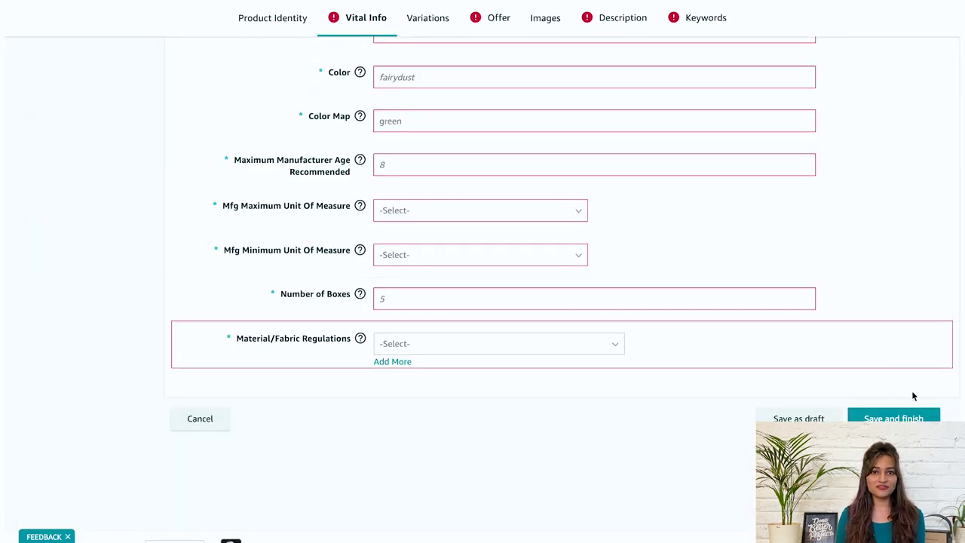
scroll(898, 407, up, 5)
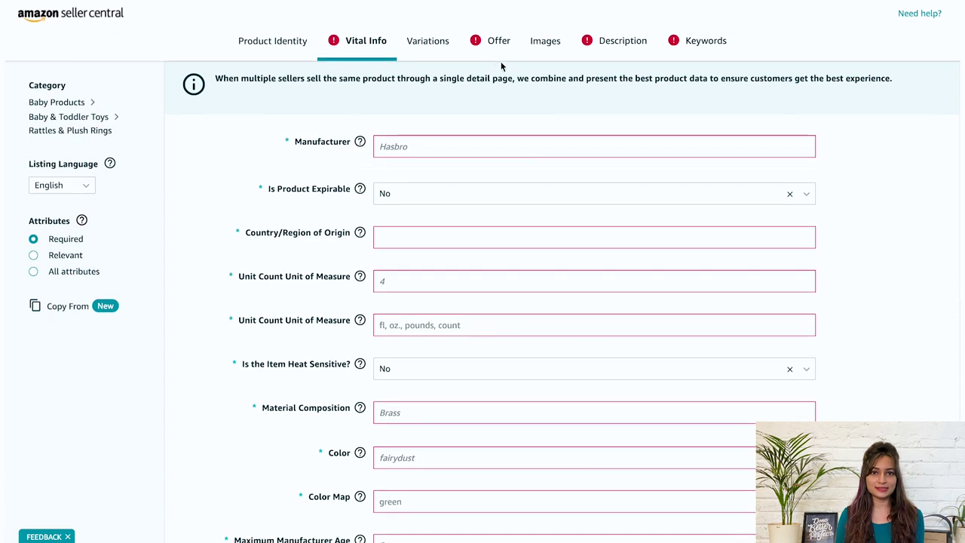
click(428, 42)
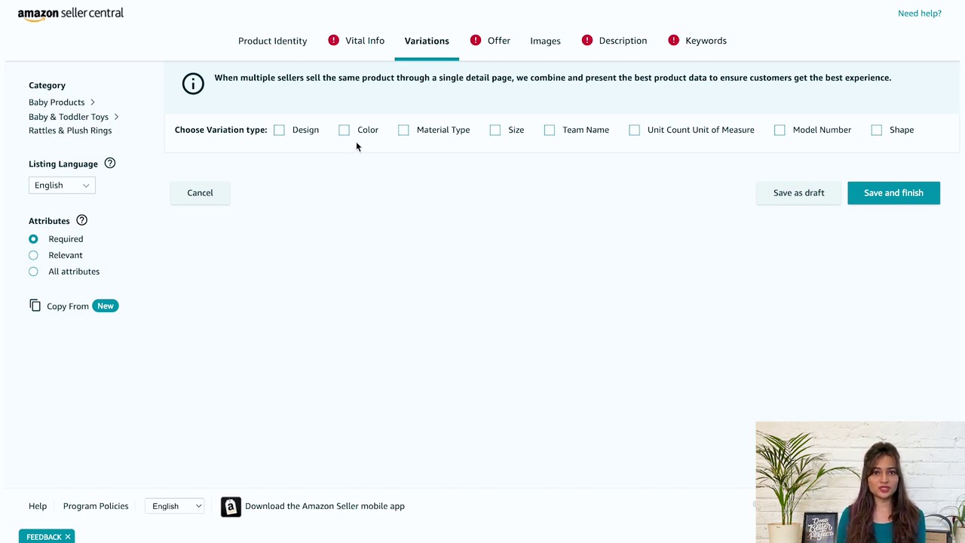
- Choose Design as the variation type, then continue to the Offer section
click(279, 130)
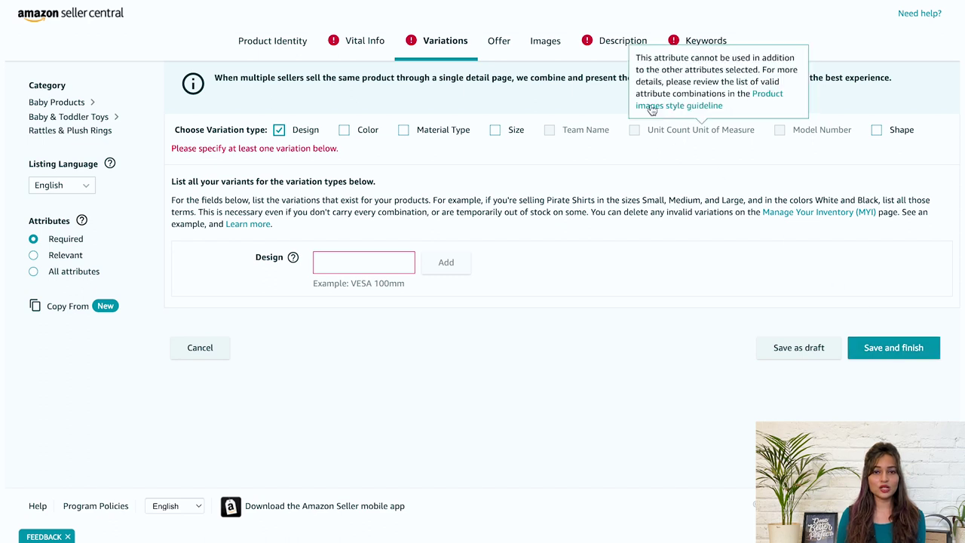
click(503, 47)
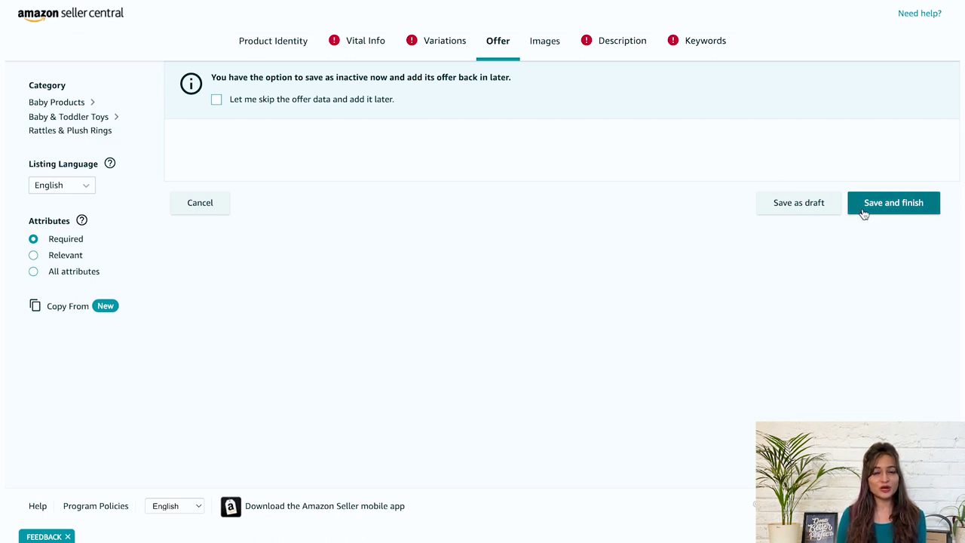
- Switch to the Images step, showing nine empty upload slots and 0 of 9 images
click(543, 43)
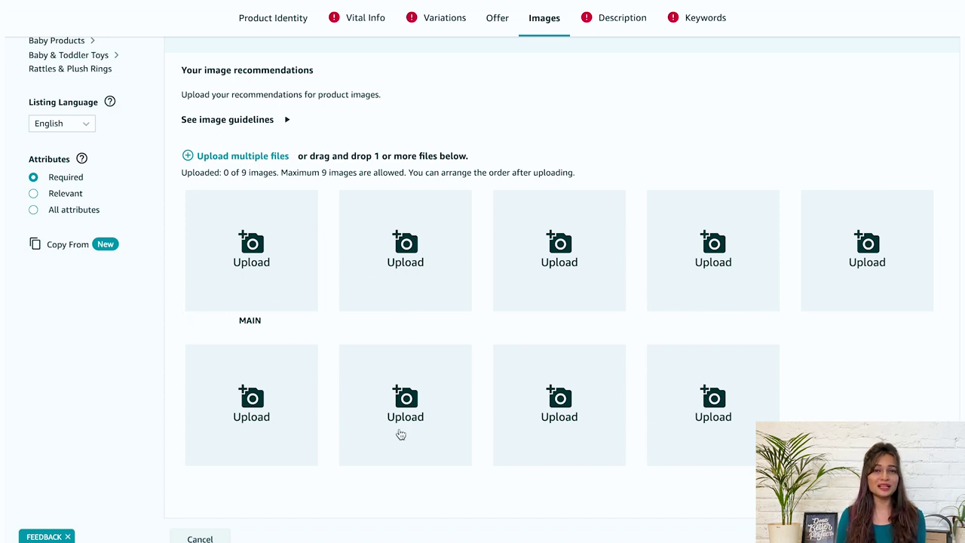
- Review the image guidelines and upload slots, then move on to the Description section
scroll(777, 409, down, 2)
scroll(777, 409, up, 3)
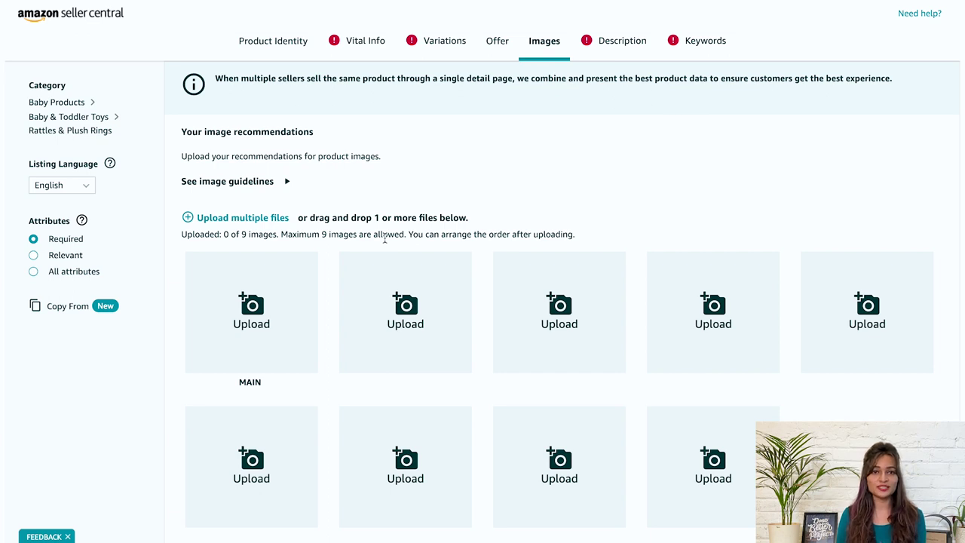
click(288, 183)
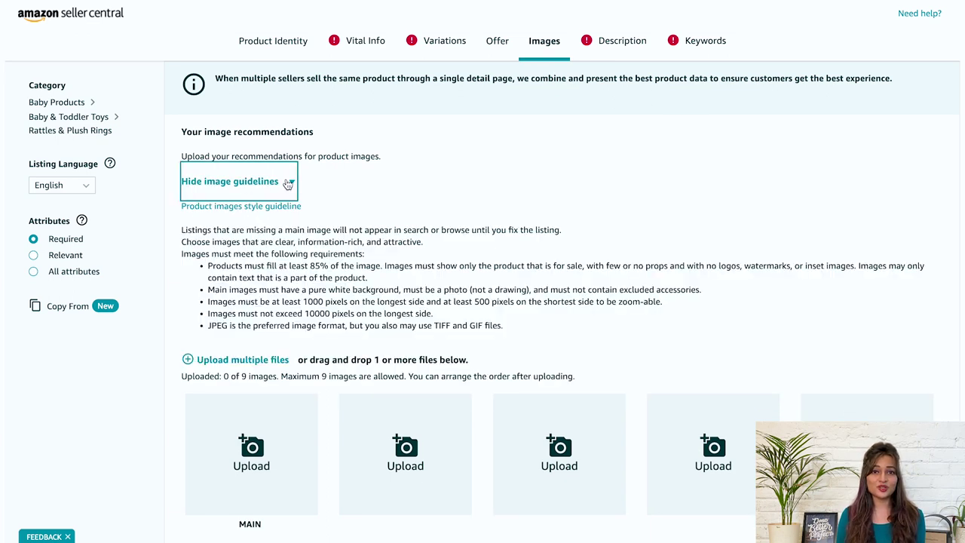
scroll(458, 174, down, 3)
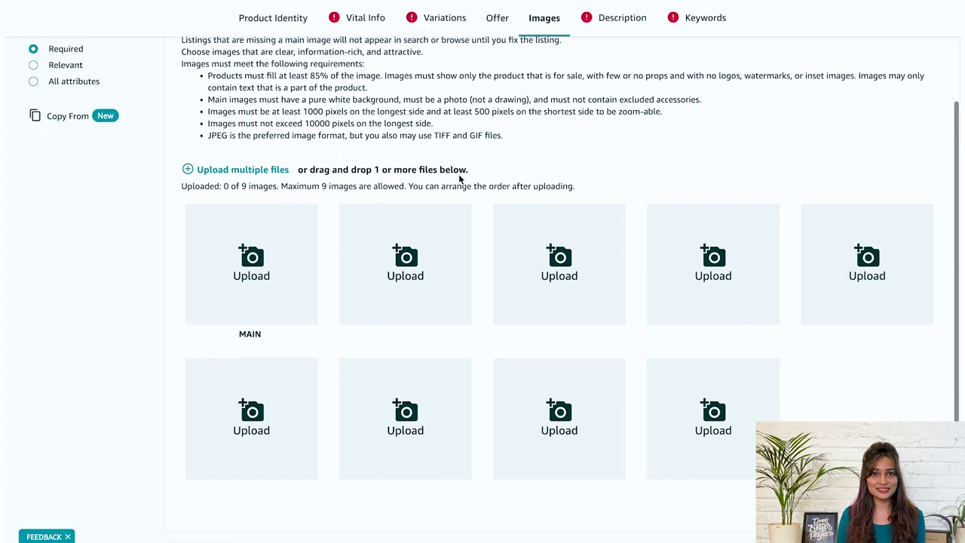
scroll(459, 179, up, 1)
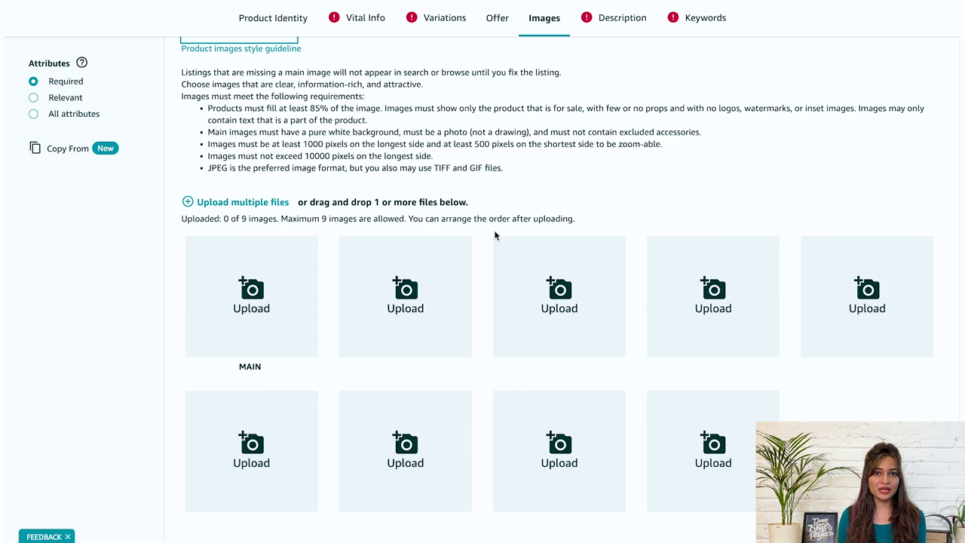
scroll(494, 236, down, 1)
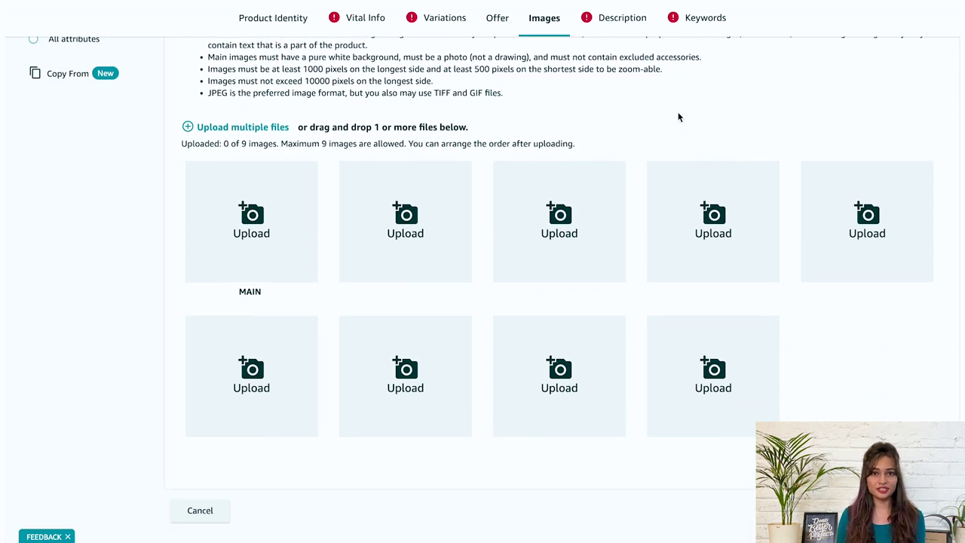
click(610, 26)
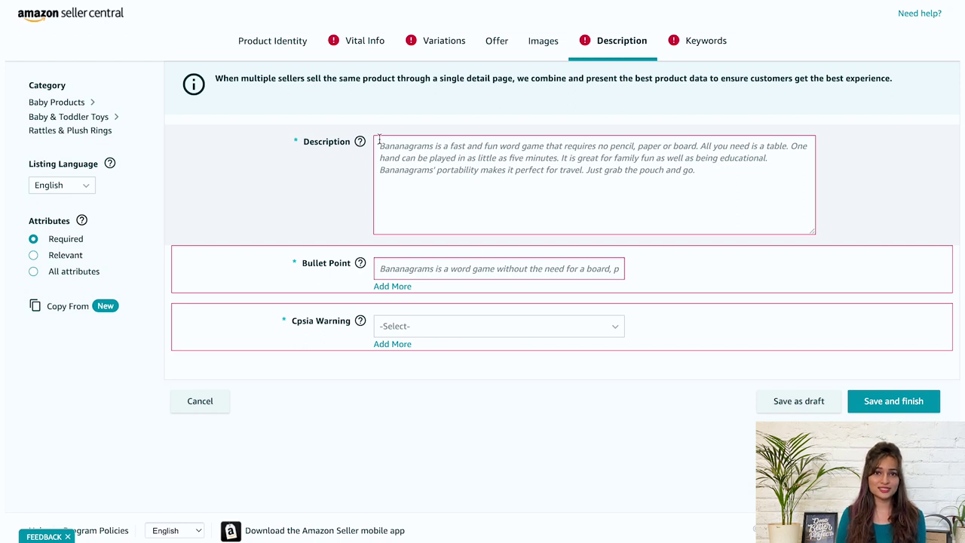
mouse_move(360, 142)
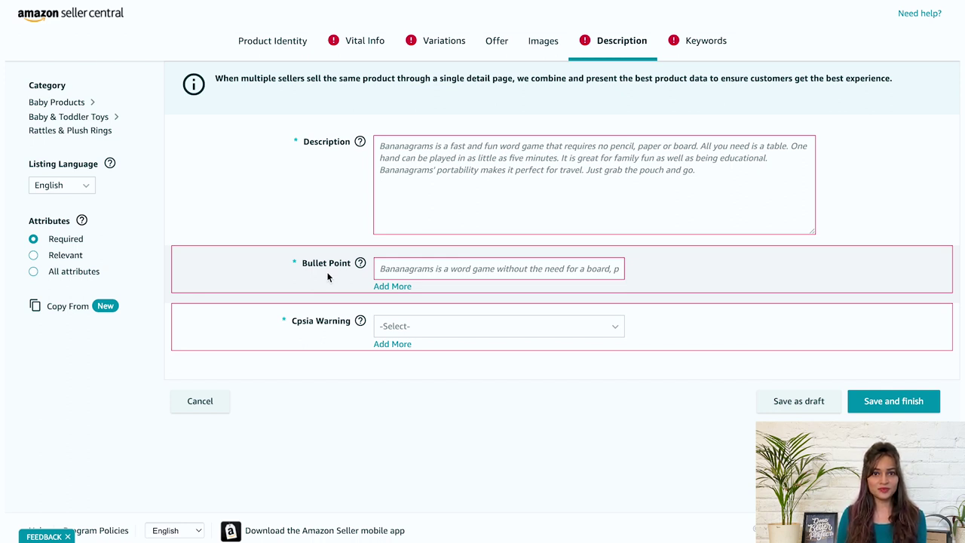
mouse_move(360, 264)
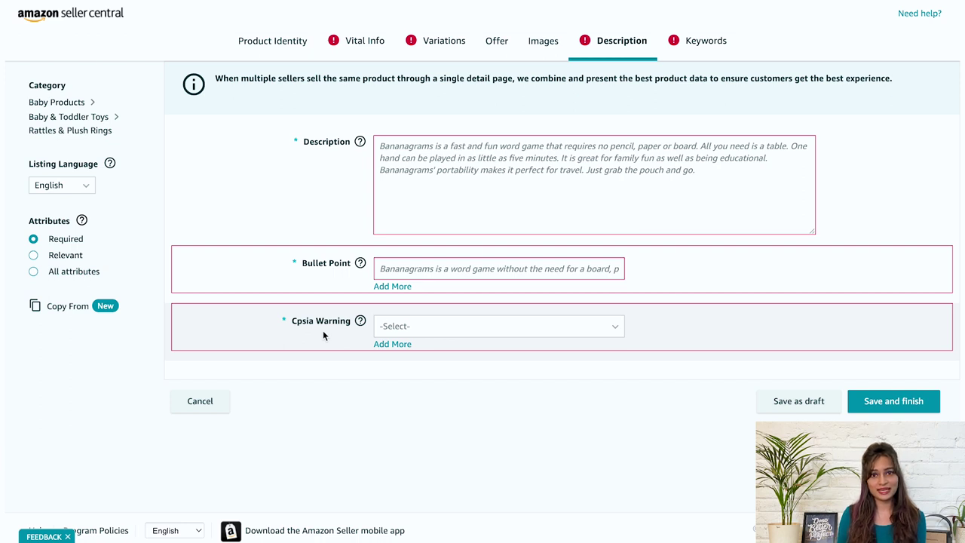
click(361, 320)
click(760, 358)
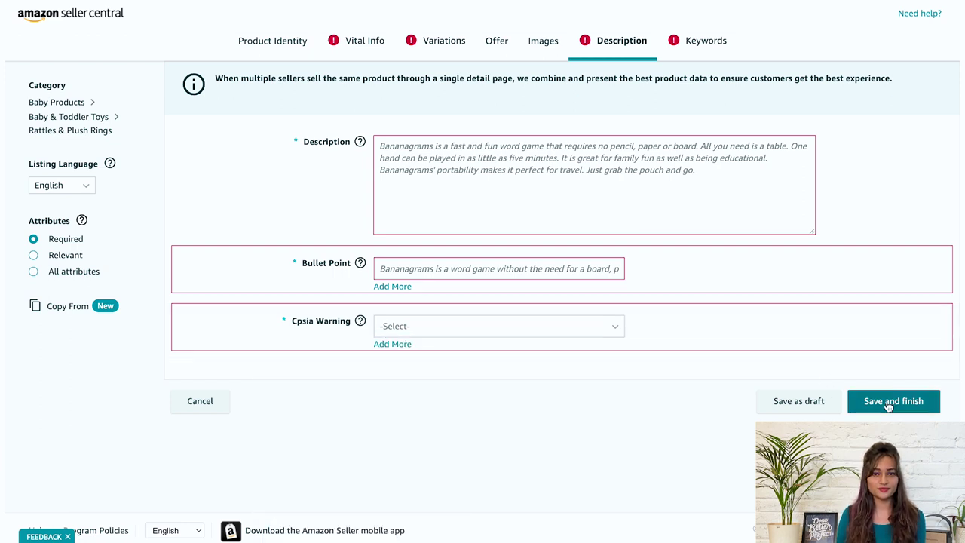
click(705, 47)
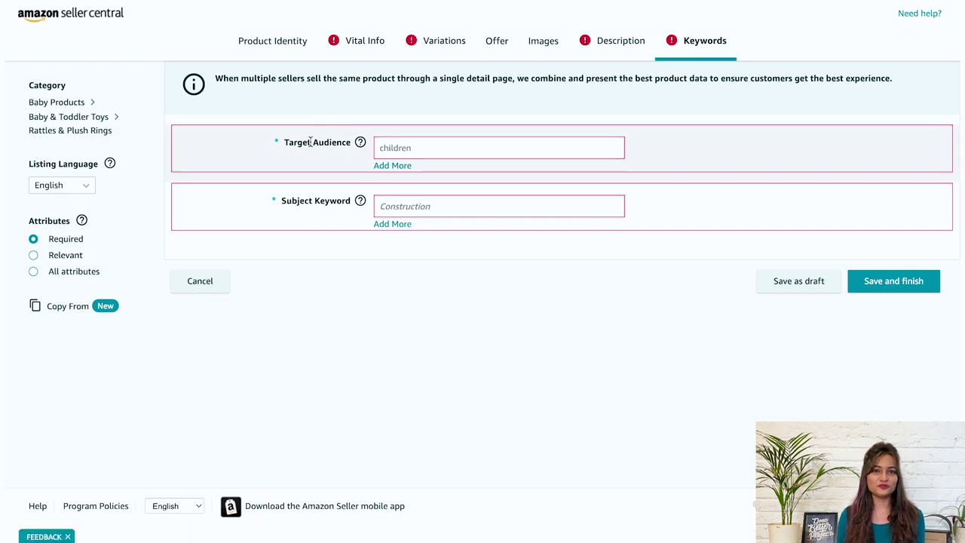
- Start filling in the Keywords section's Target Audience field
click(394, 151)
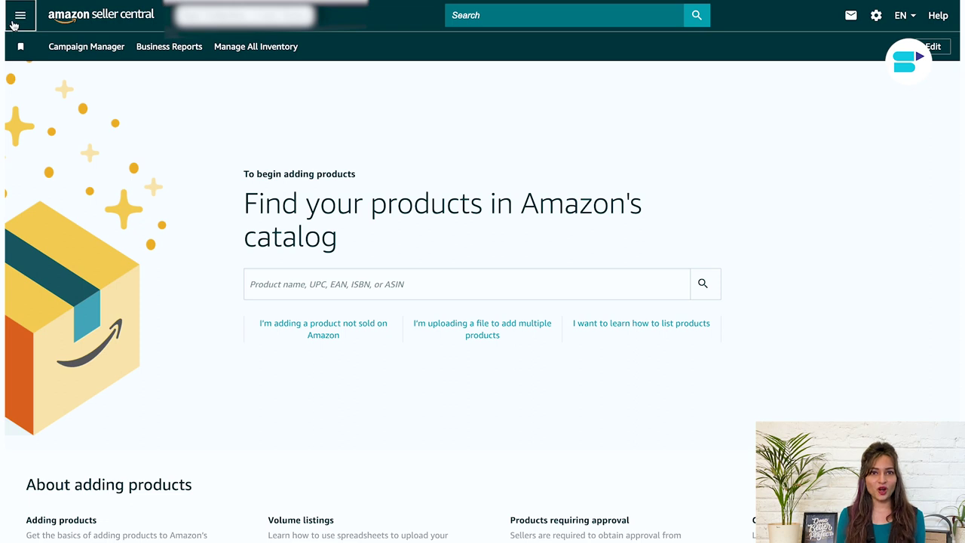
- Choose multi-product file upload, browse the downloadable spreadsheet templates, then show the upload form
click(484, 338)
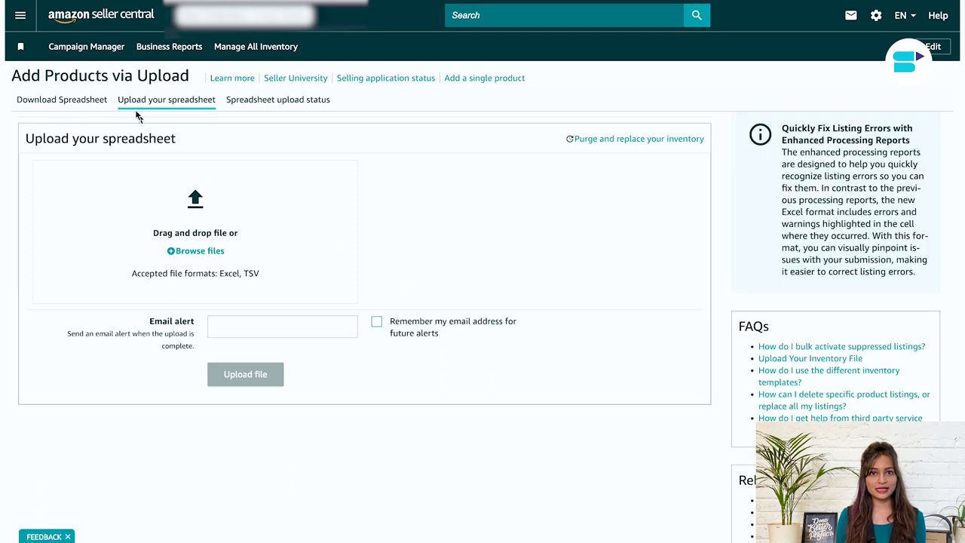
click(76, 104)
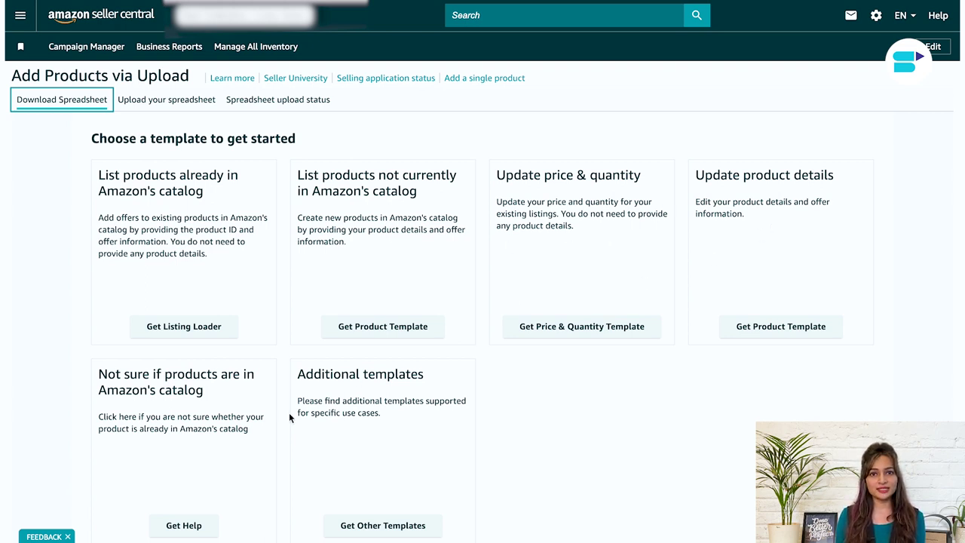
scroll(247, 444, down, 1)
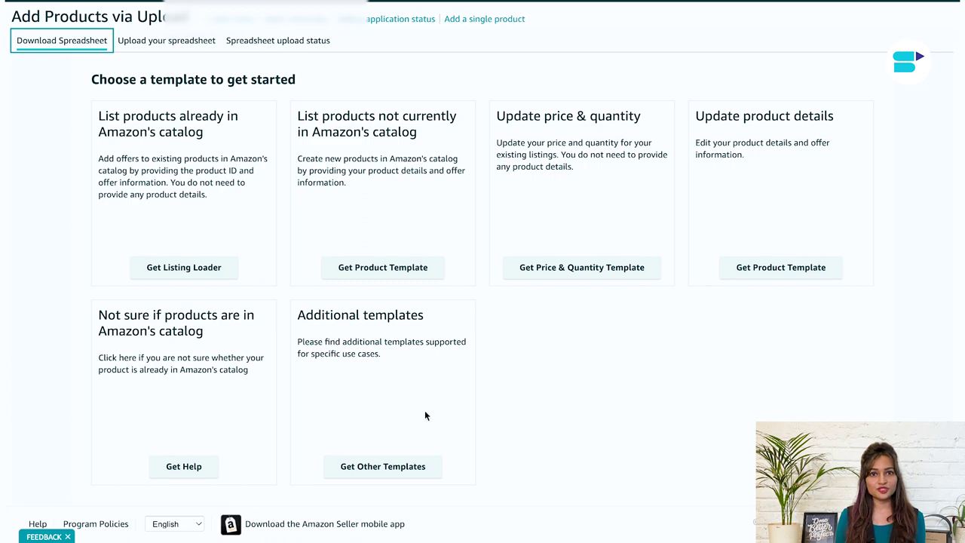
scroll(425, 412, up, 1)
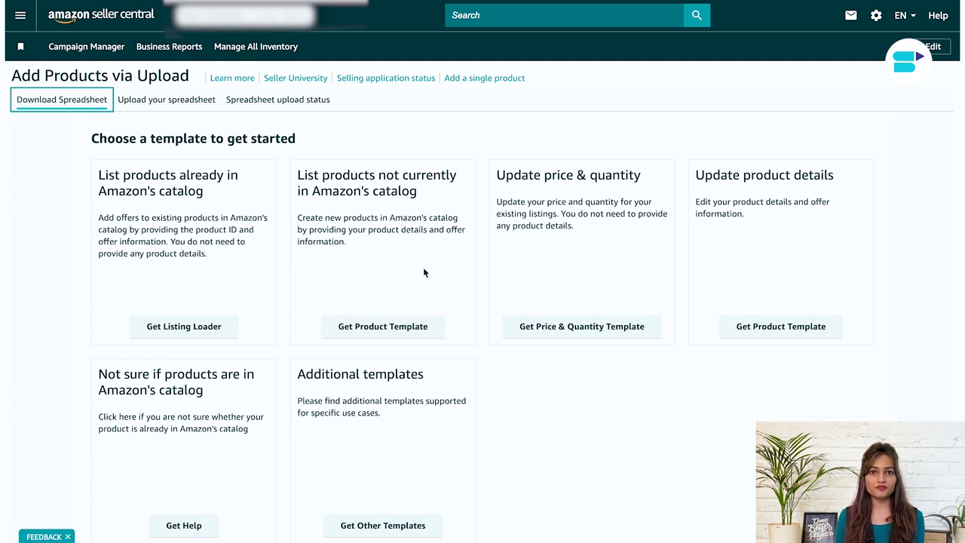
click(166, 100)
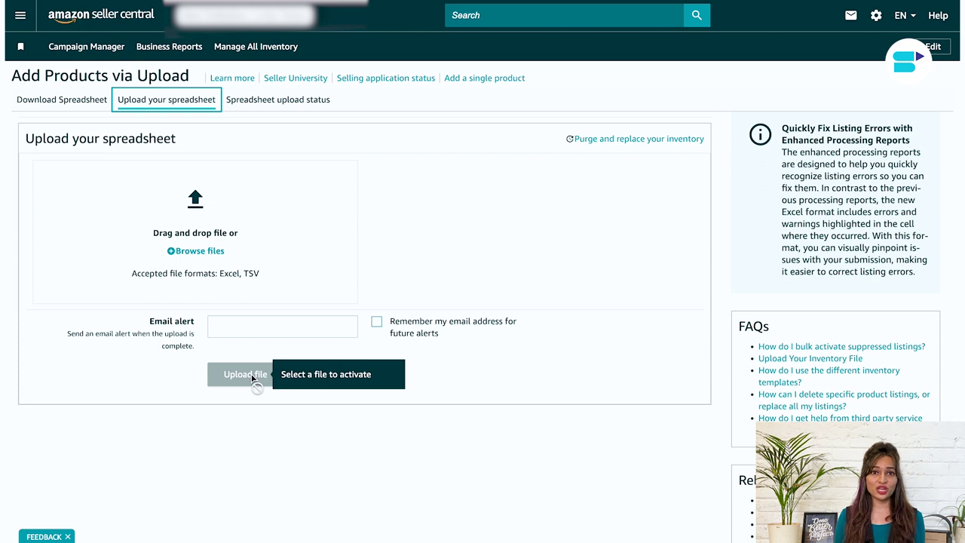
- Check the spreadsheet upload status list, which shows no past uploads
click(298, 110)
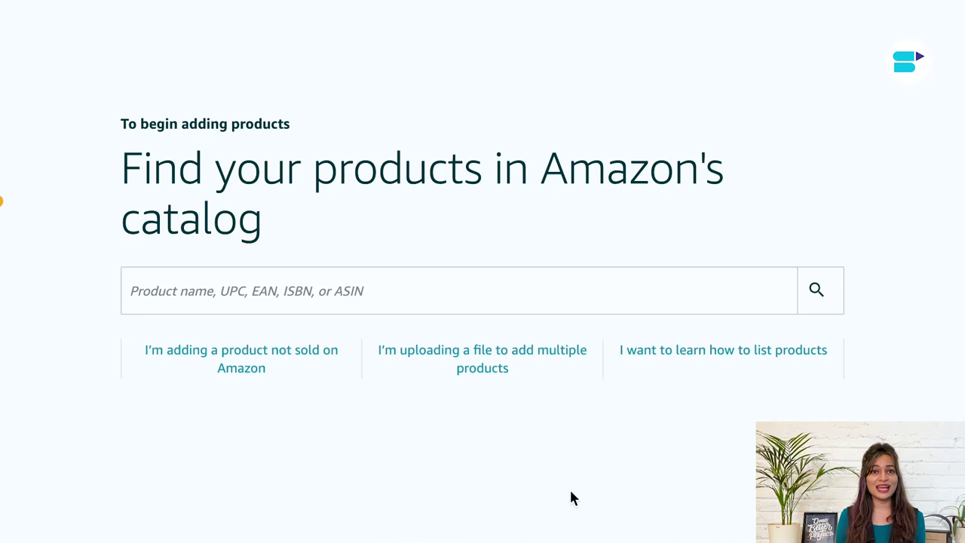
- Search Amazon's catalog for the pasted ASIN B0BHL167YR
click(248, 294)
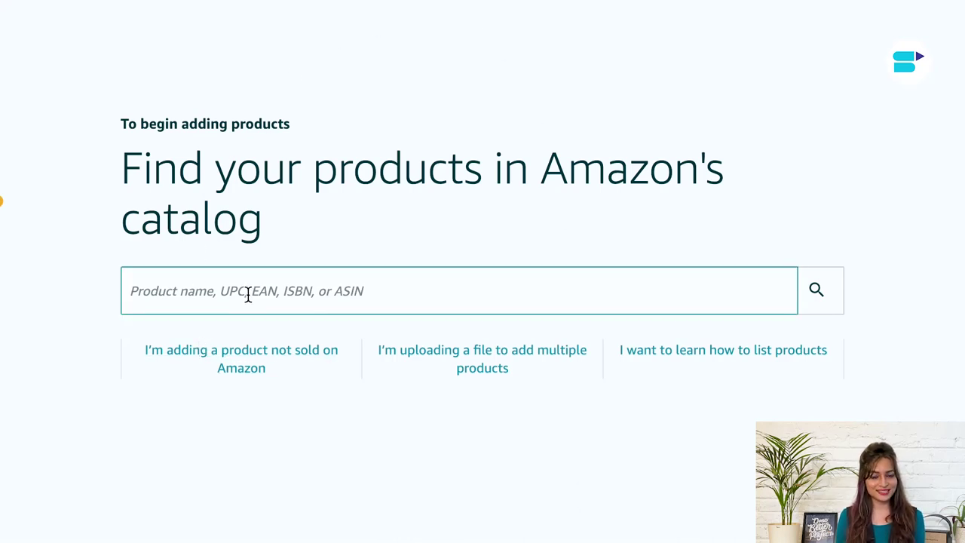
click(370, 296)
text(B0BHL167YR)
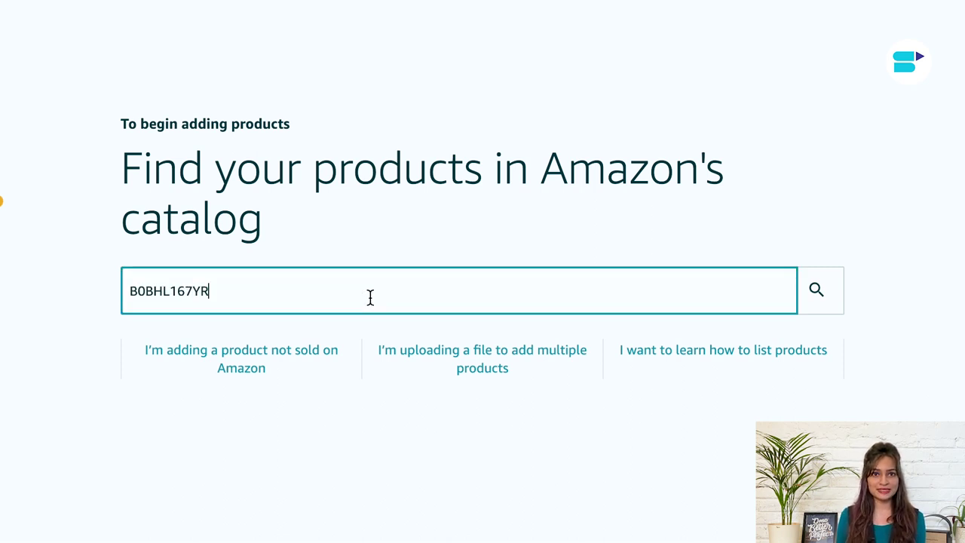
click(821, 298)
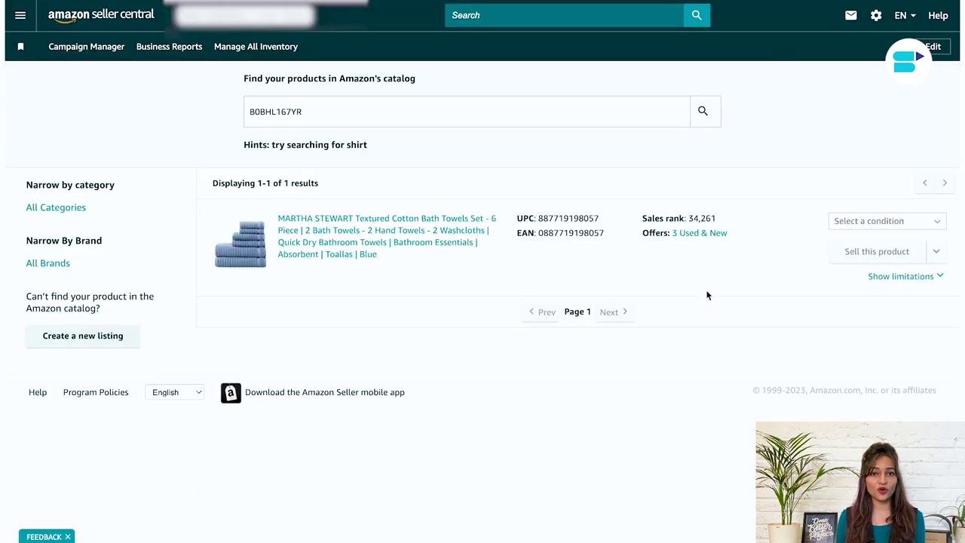
- Choose New as the condition and start an offer on the Martha Stewart towel set
click(860, 225)
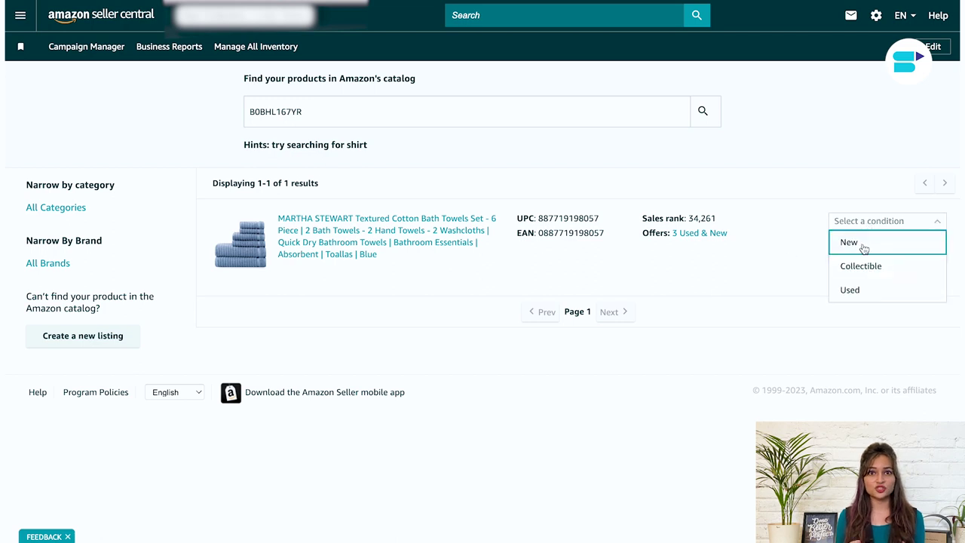
click(857, 242)
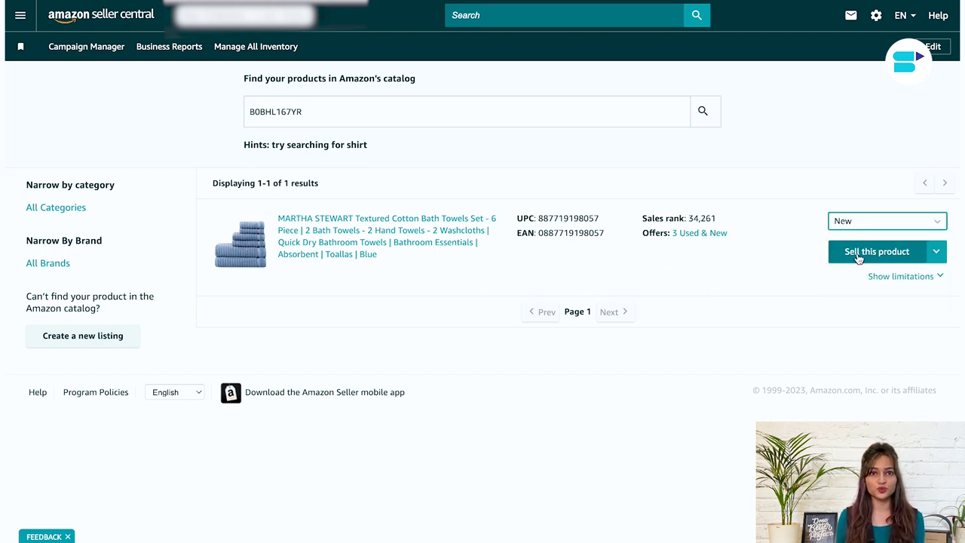
click(859, 253)
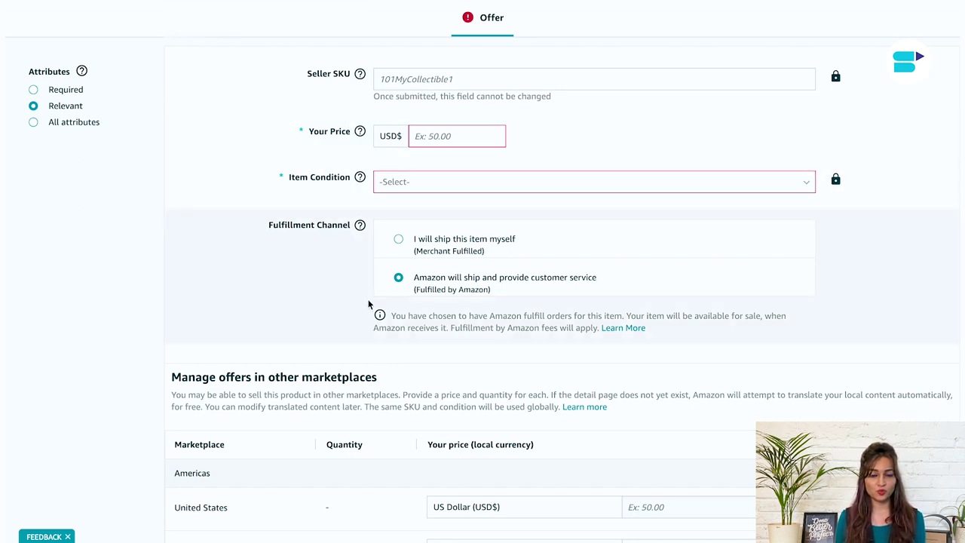
- Scroll the towel set's Offer form down to the Spain, Netherlands and Japan marketplace prices
scroll(369, 304, down, 10)
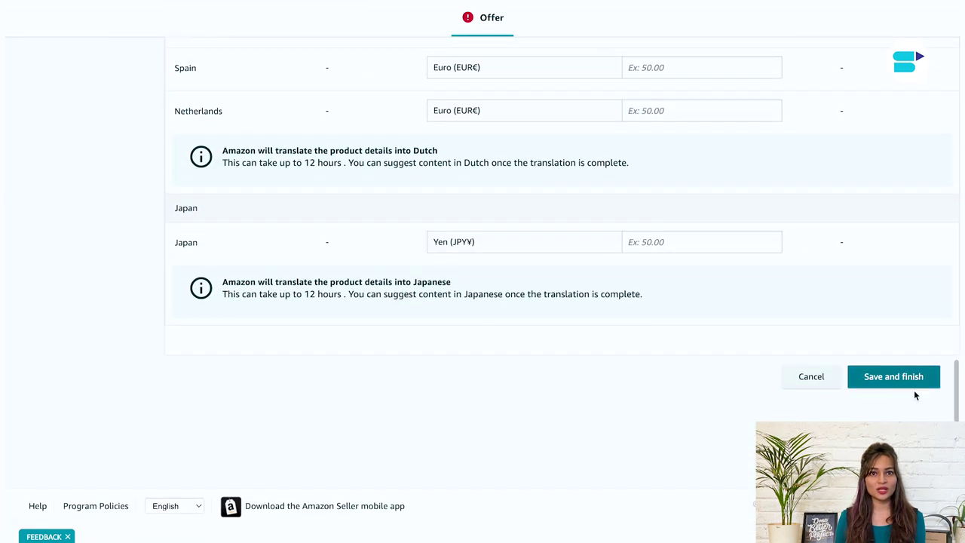